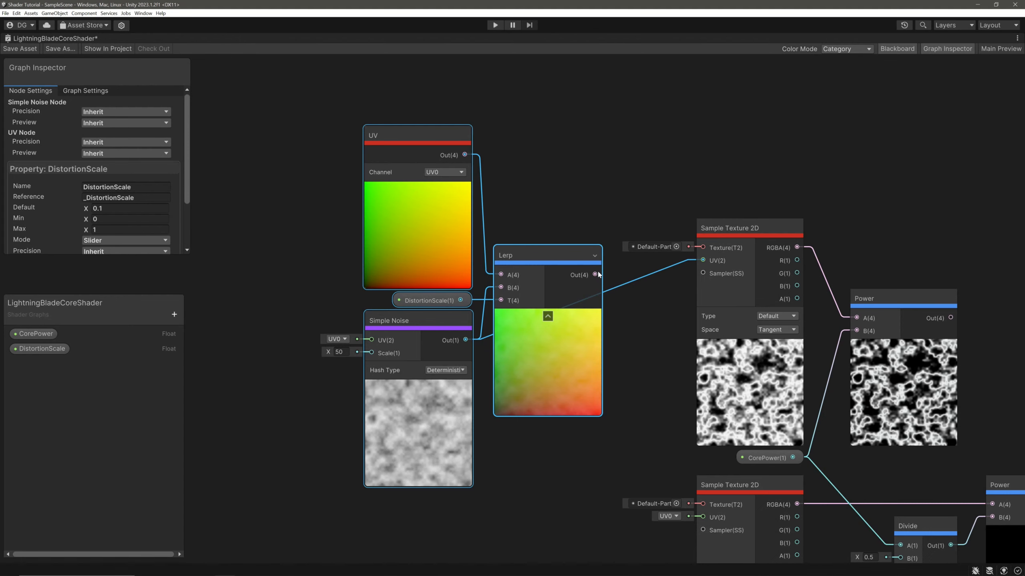
- Connect the Lerp output to the upper Sample Texture 2D's UV, and feed Simple Noise's UV from a new Tiling And Offset node
drag(595, 274, 703, 260)
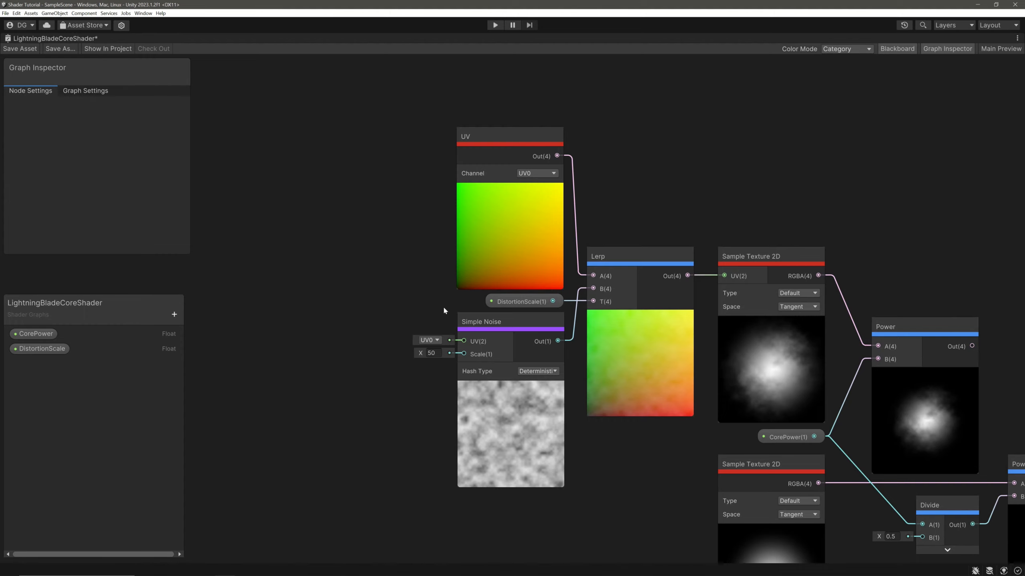
middle_drag(443, 306, 461, 298)
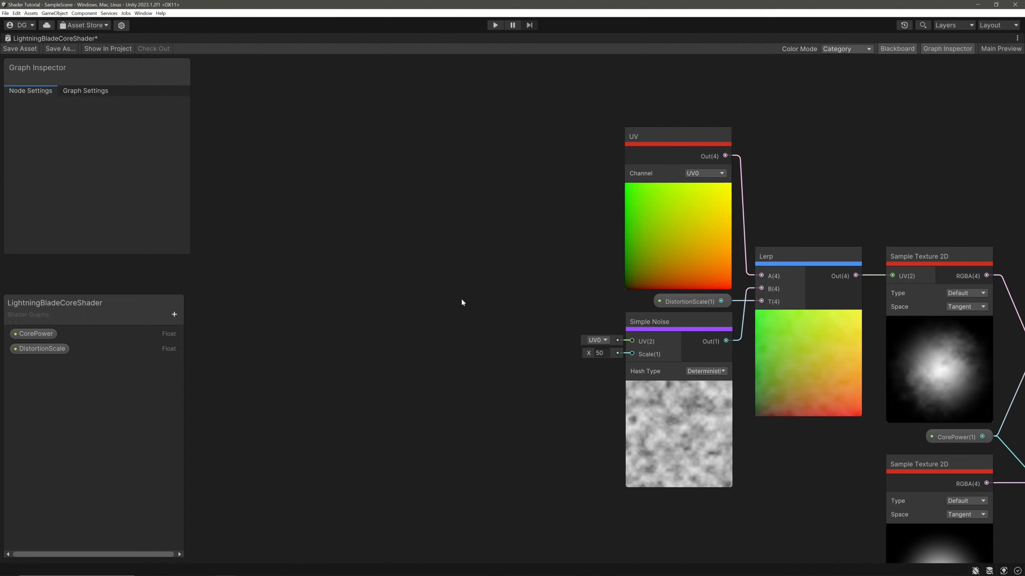
key(space)
text(tiling)
key(Return)
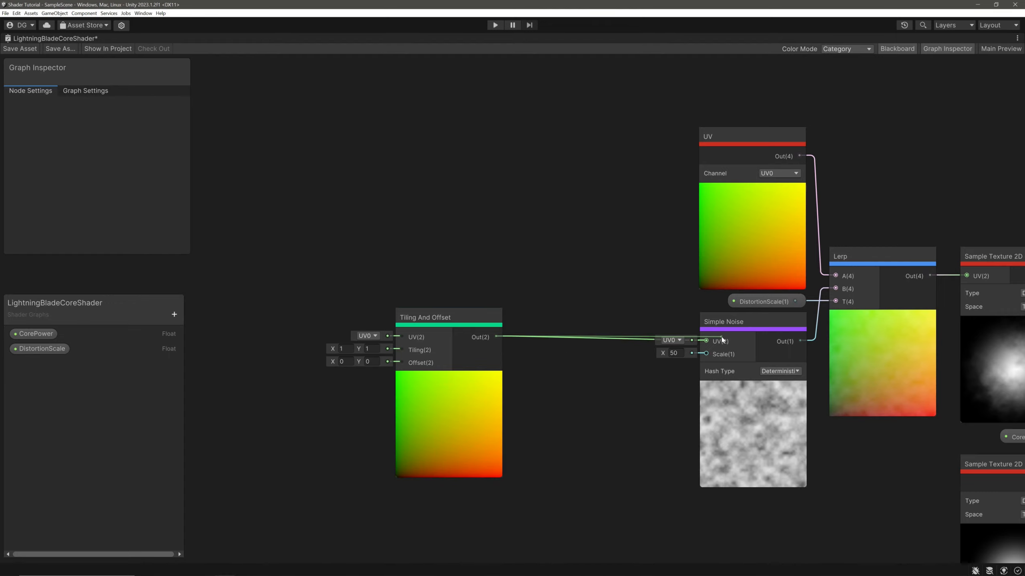
drag(720, 341, 706, 341)
drag(423, 318, 573, 311)
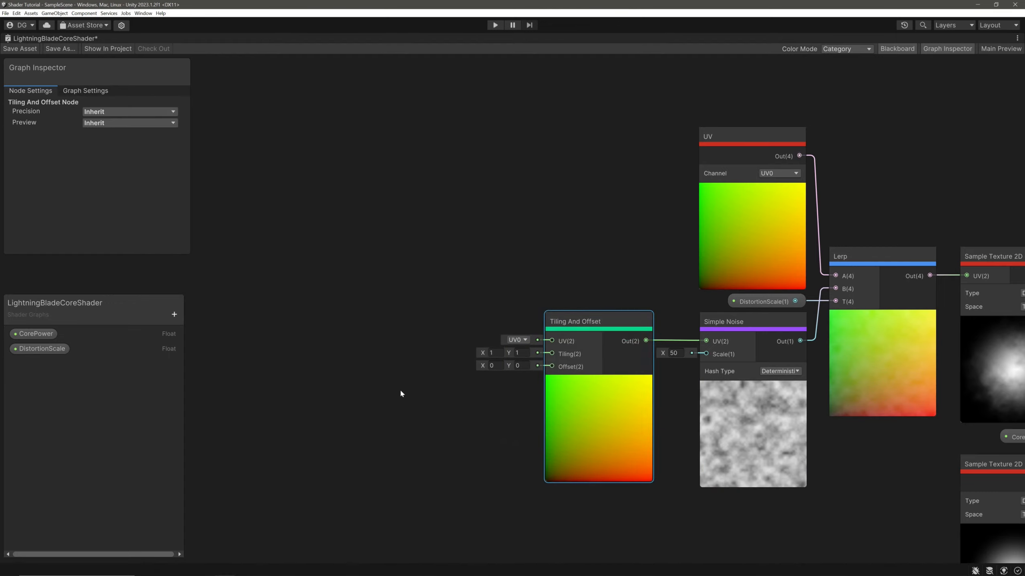
- Add a Time node left of Tiling And Offset and feed its Time output into a new Multiply node
click(328, 355)
key(space)
text(time)
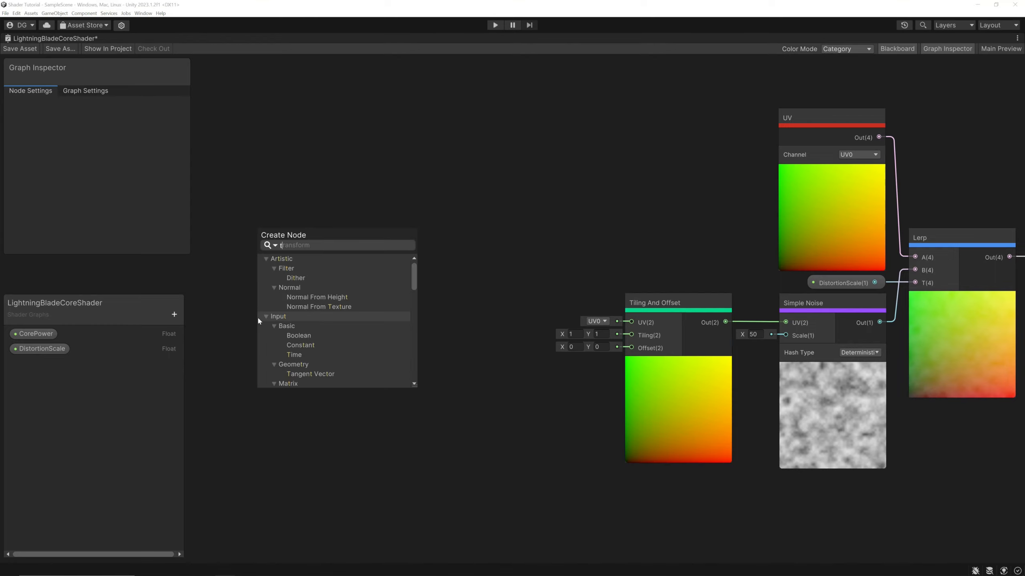
key(Return)
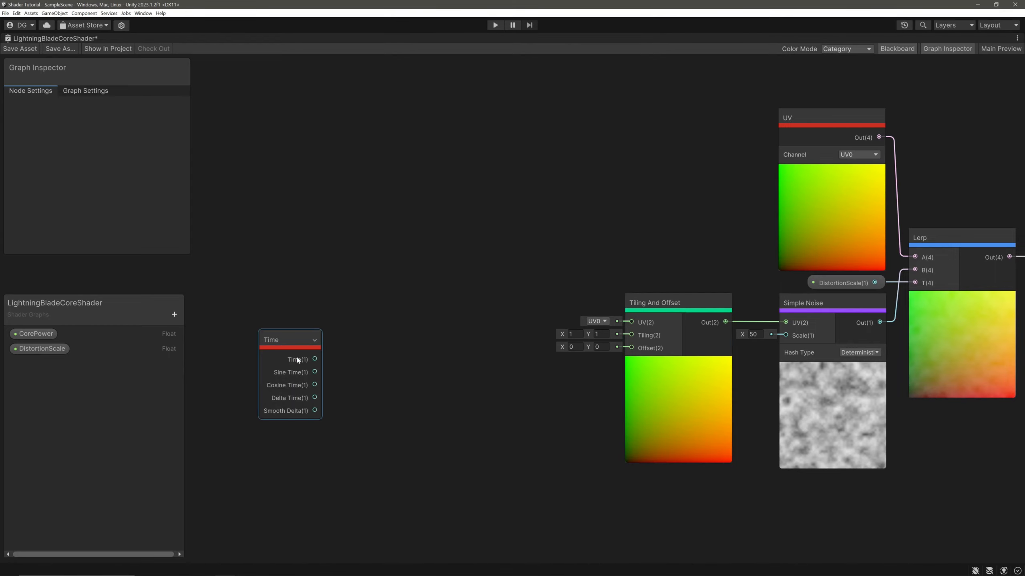
drag(388, 379, 389, 379)
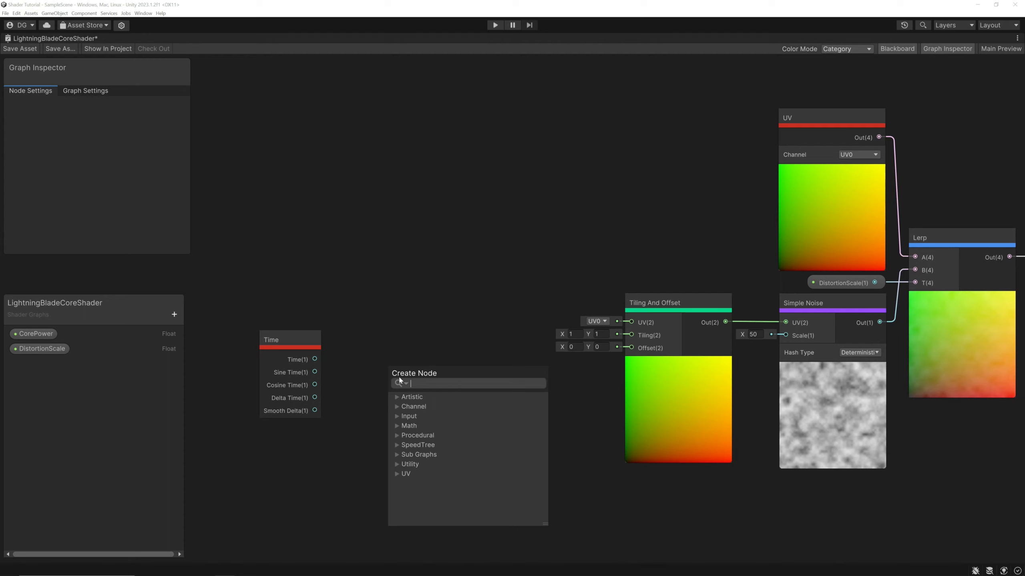
text(multiply)
key(Return)
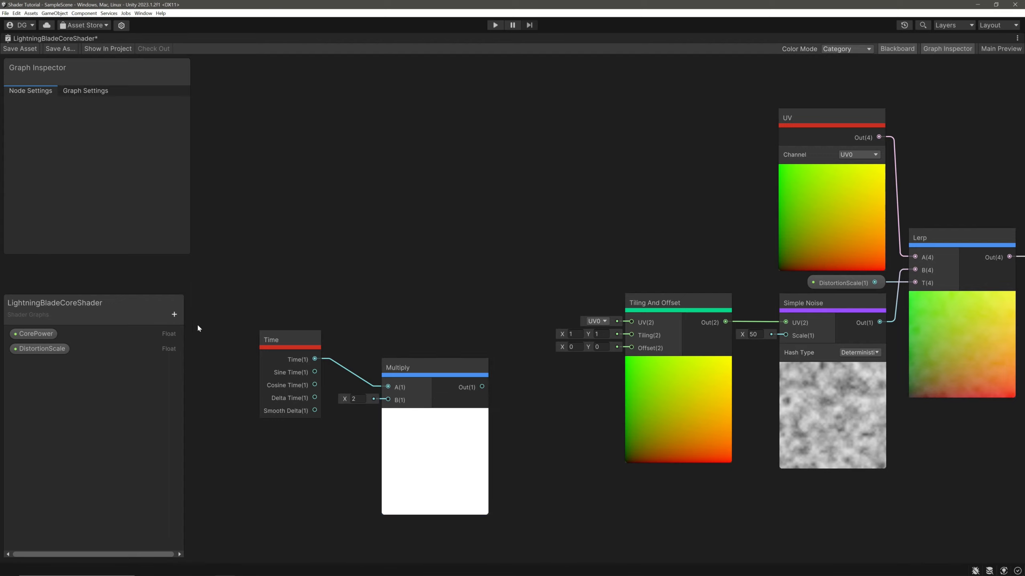
- Create a Vector2 property named PanSpeed with a default of X -2 and Y 2
click(174, 315)
click(225, 348)
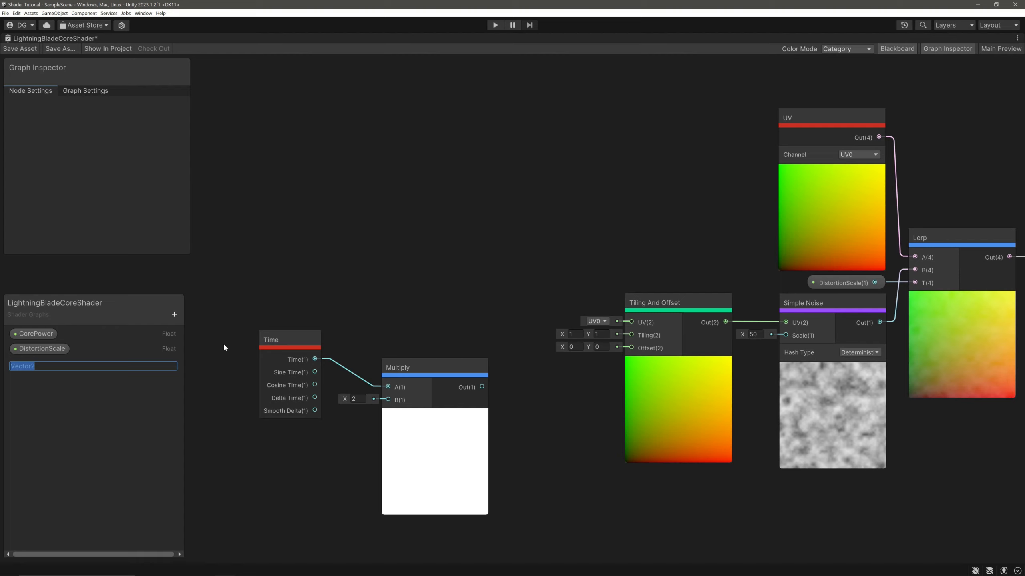
text(PanSpeed)
key(Return)
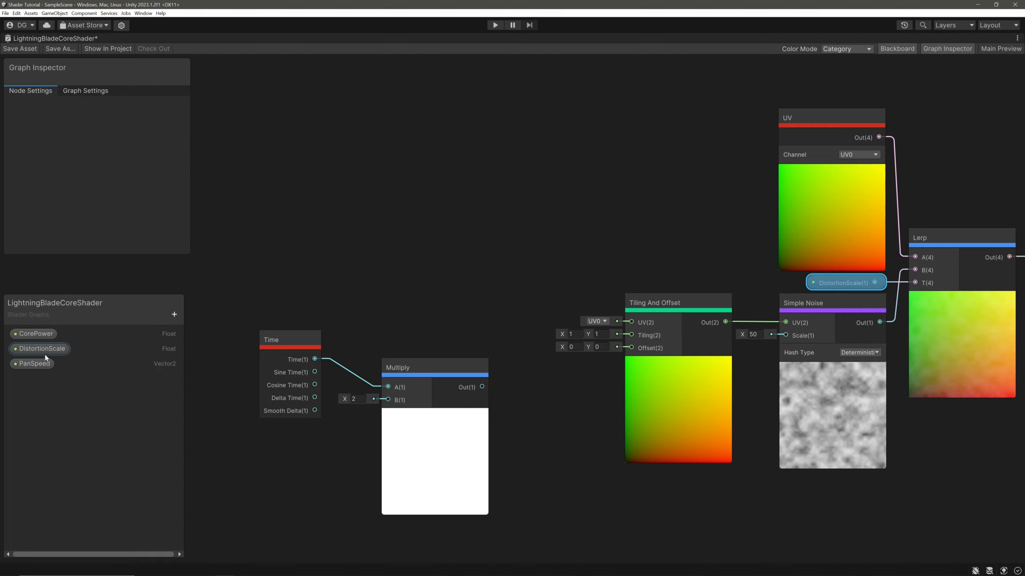
click(34, 364)
click(112, 148)
text(-2)
key(Tab)
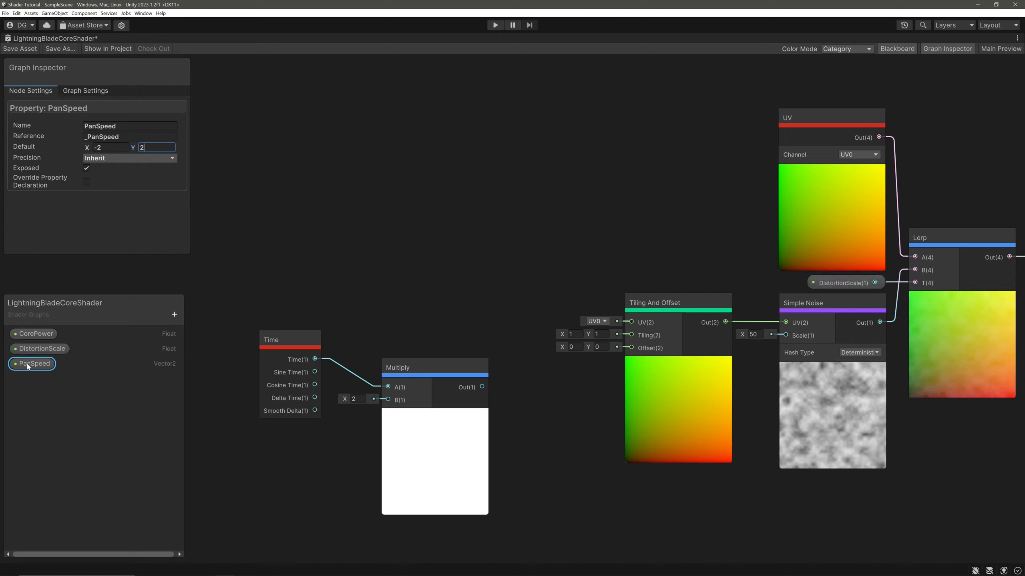
- Place PanSpeed below the Time node, wire it into Multiply's B input, and connect Multiply to Tiling And Offset's Offset input
drag(274, 421, 289, 432)
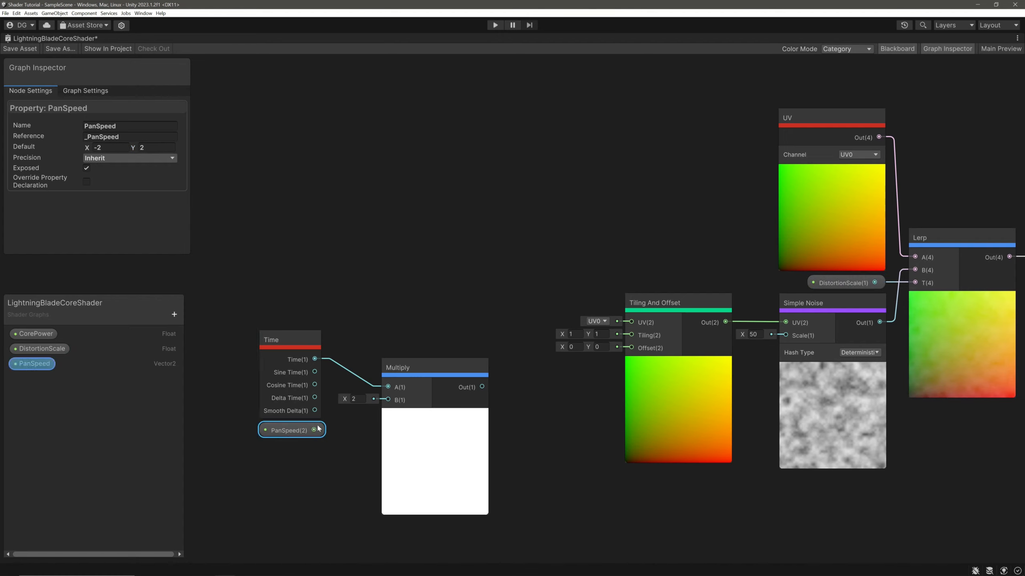
drag(375, 399, 387, 400)
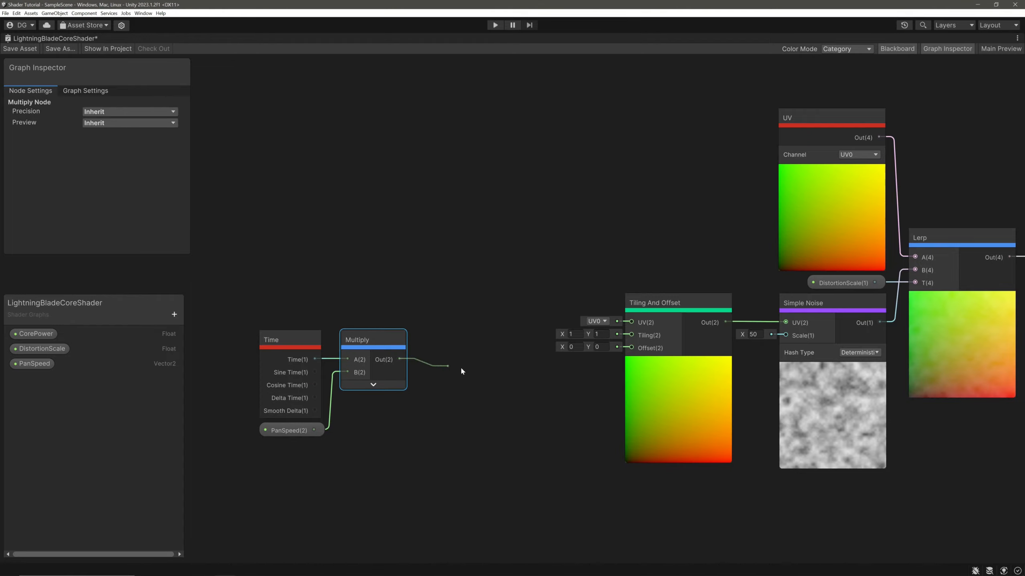
drag(636, 353, 631, 348)
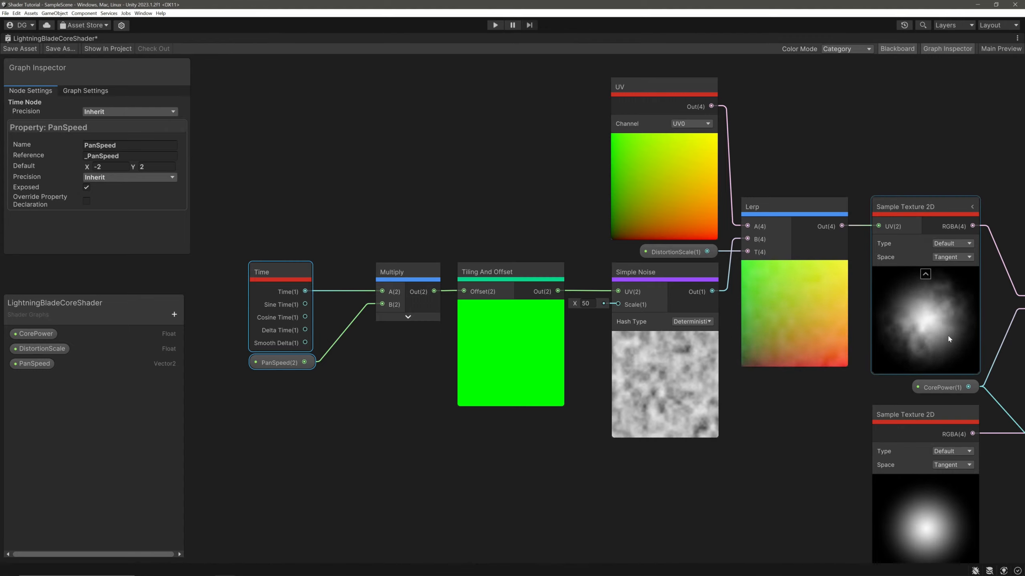
- Add a Polar Coordinates node above the Time node and pass its output into a new Absolute node beside it
middle_drag(378, 201, 513, 348)
click(378, 202)
key(space)
text(polar)
key(Return)
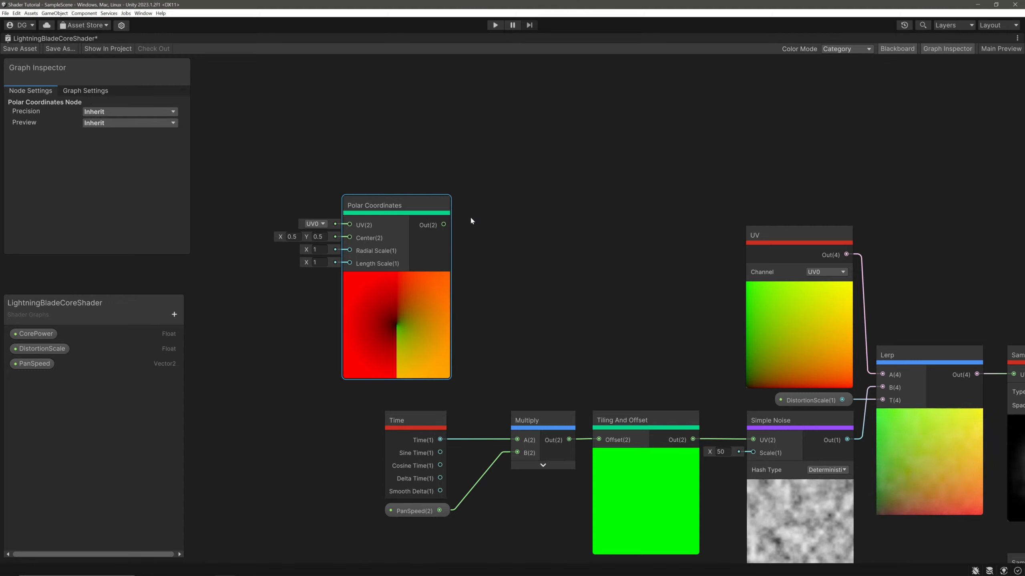
drag(533, 225, 533, 226)
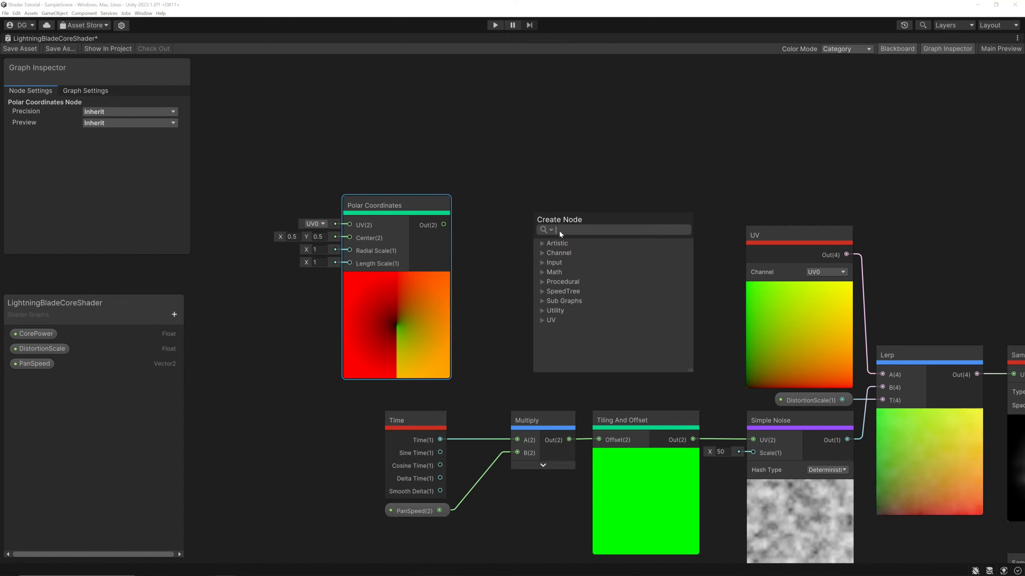
text(abs)
key(Return)
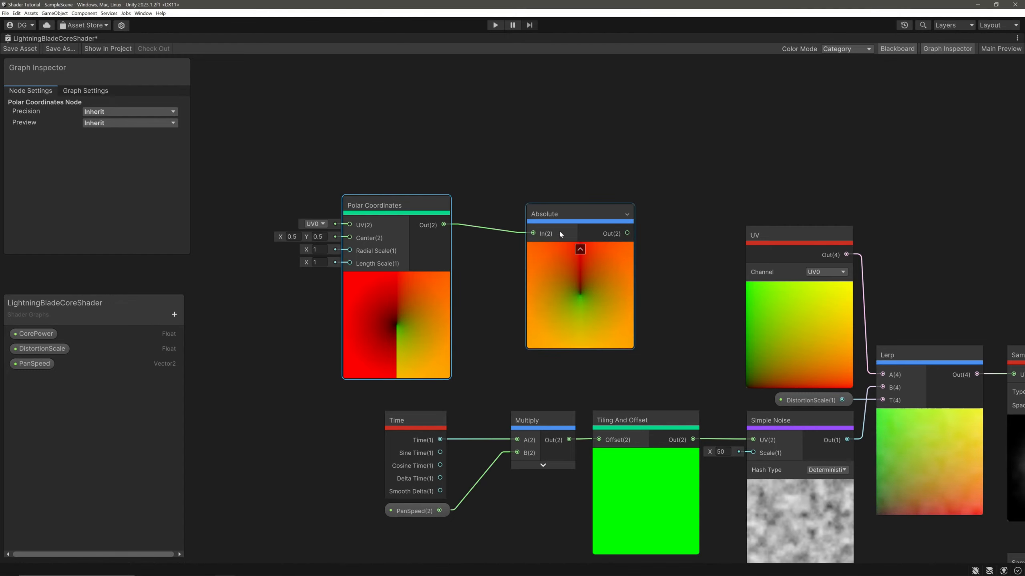
drag(572, 205, 512, 203)
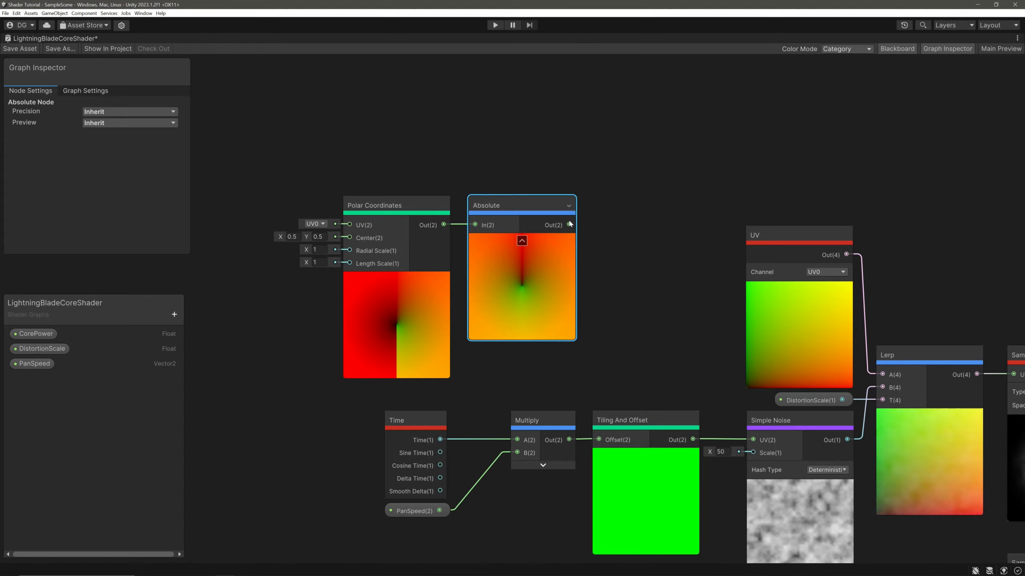
- Split the Absolute output and connect the Split node's G channel to Tiling And Offset's UV input
drag(570, 225, 612, 233)
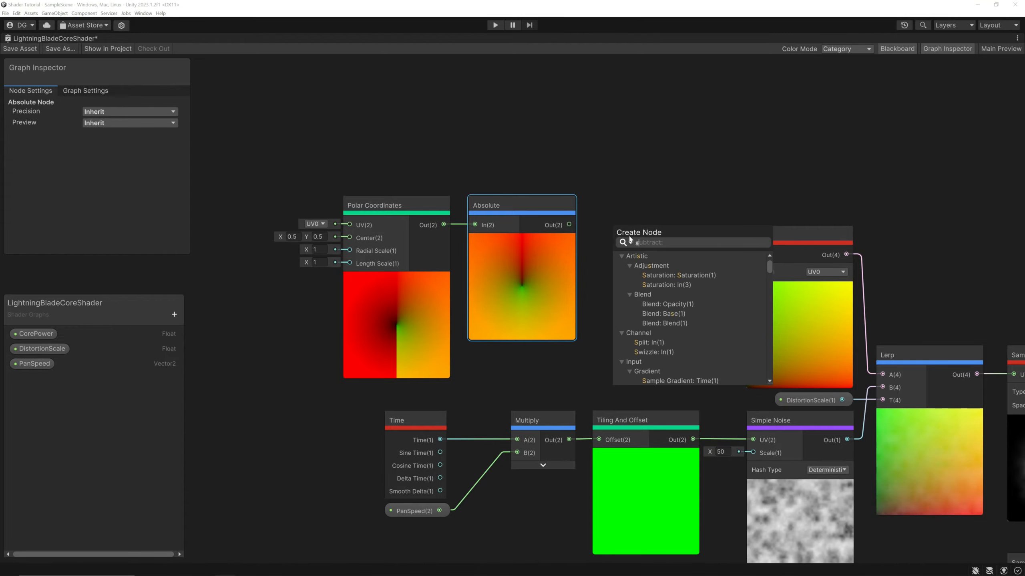
text(spl)
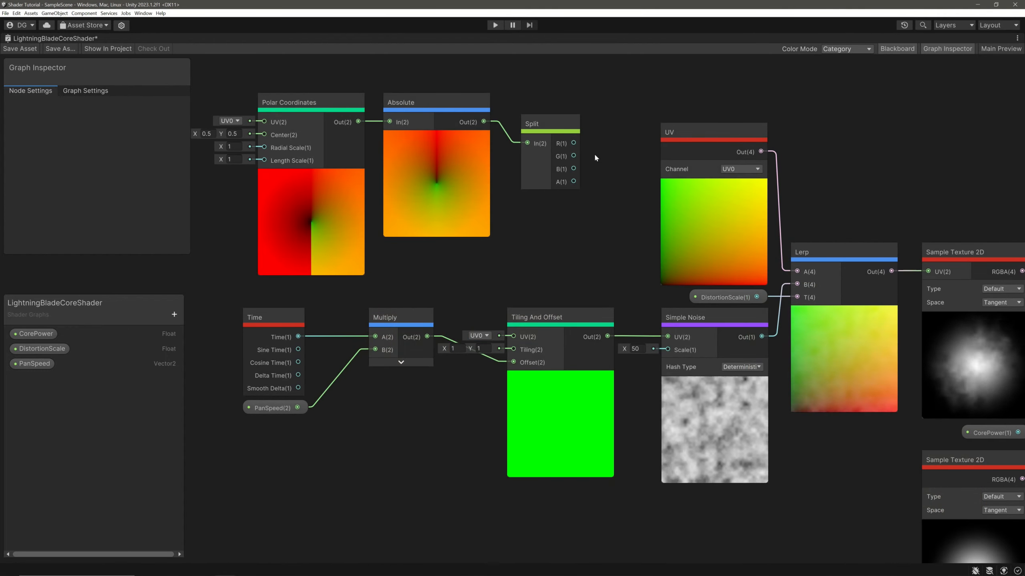
drag(574, 142, 518, 333)
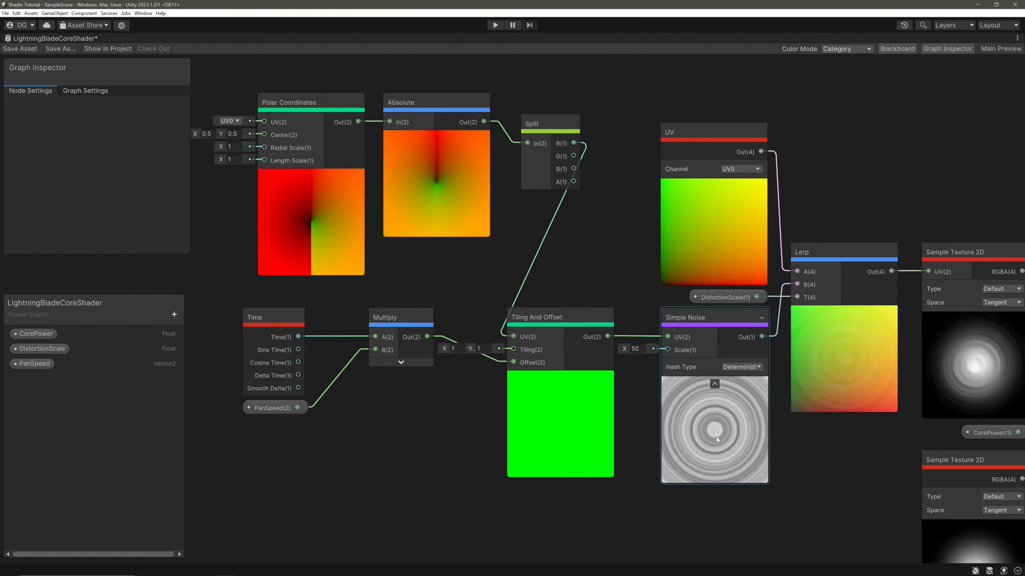
drag(573, 156, 518, 338)
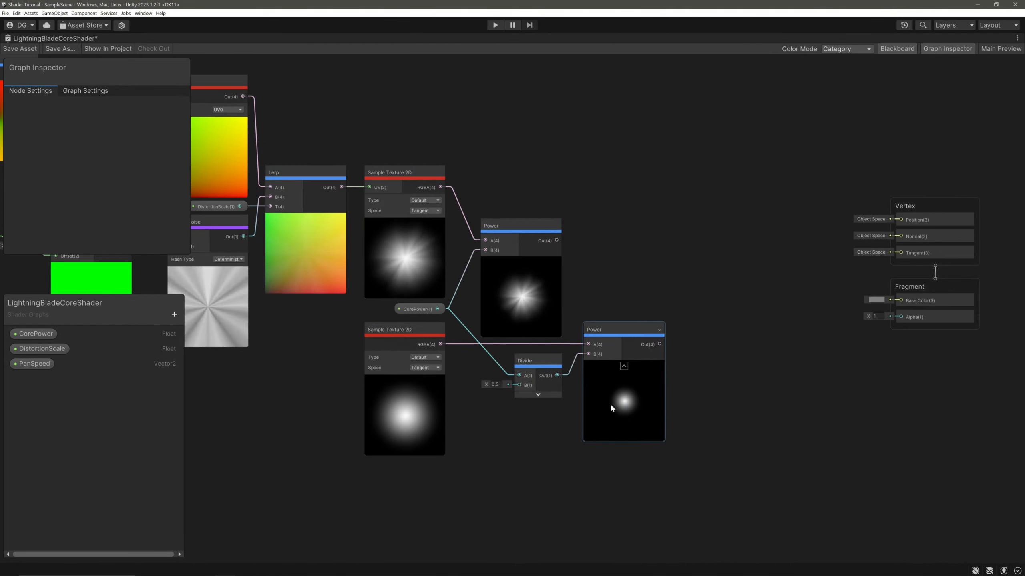
- Combine both Power outputs in a new Add node and connect its output to the Fragment Alpha
drag(556, 241, 684, 238)
text(add)
key(Return)
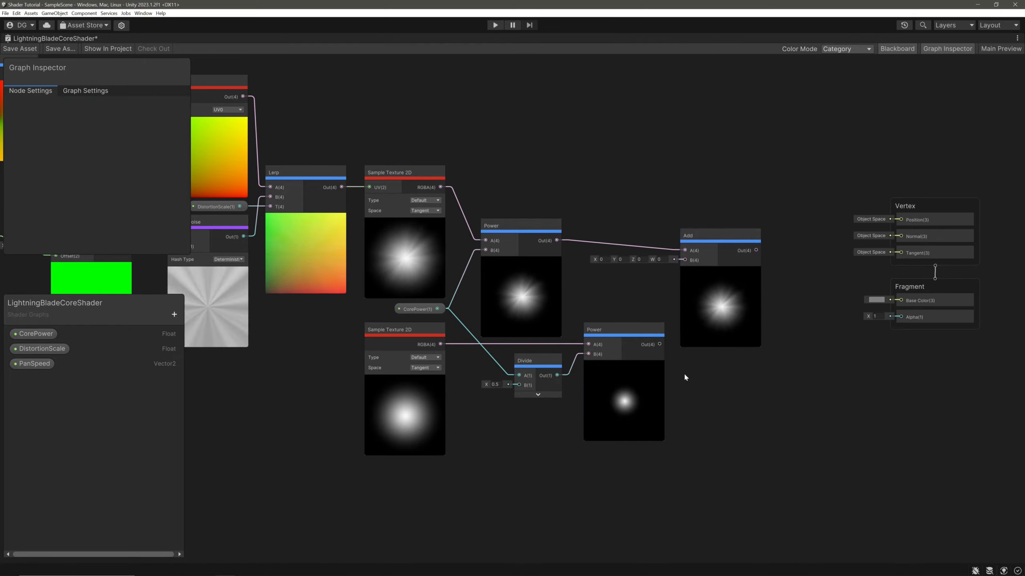
drag(659, 345, 713, 236)
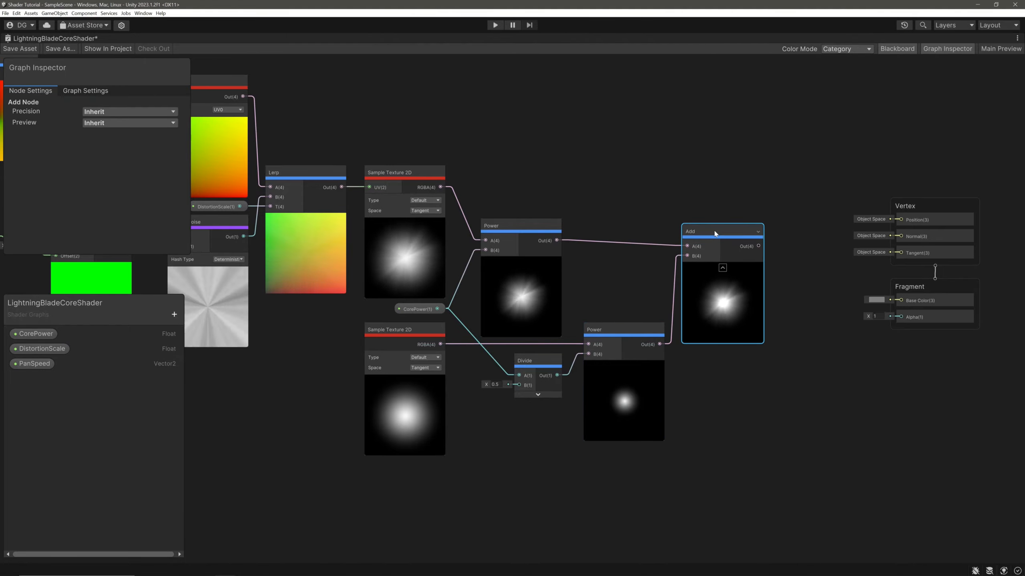
drag(759, 246, 899, 318)
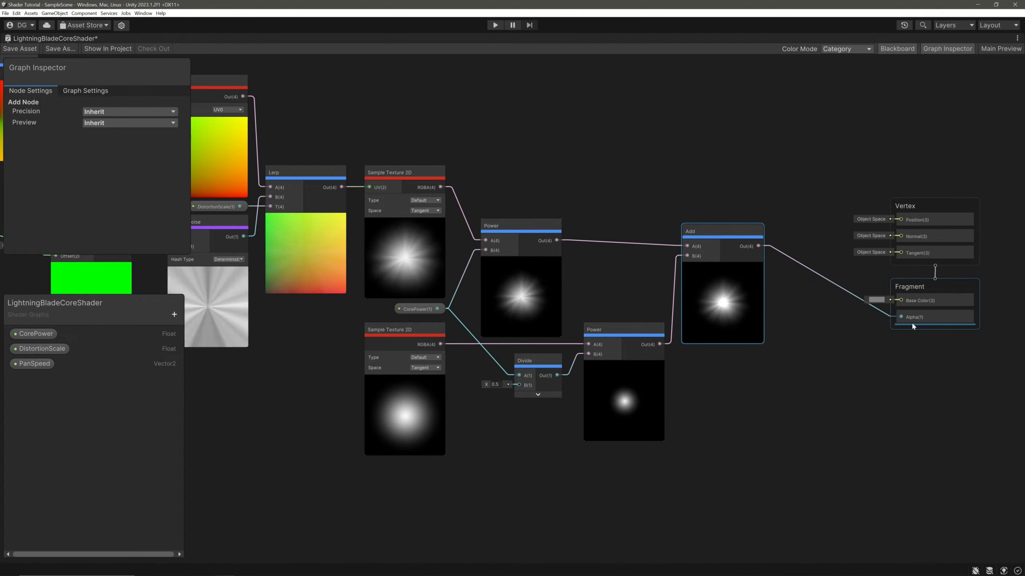
- Create a Color property named BaseColor and set its mode to HDR
click(174, 315)
click(216, 372)
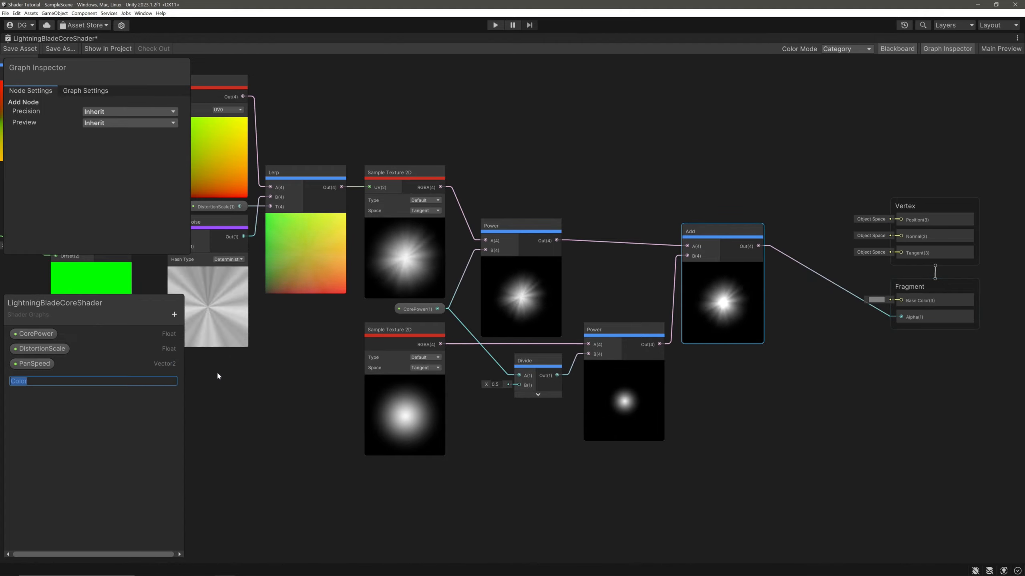
text(B)
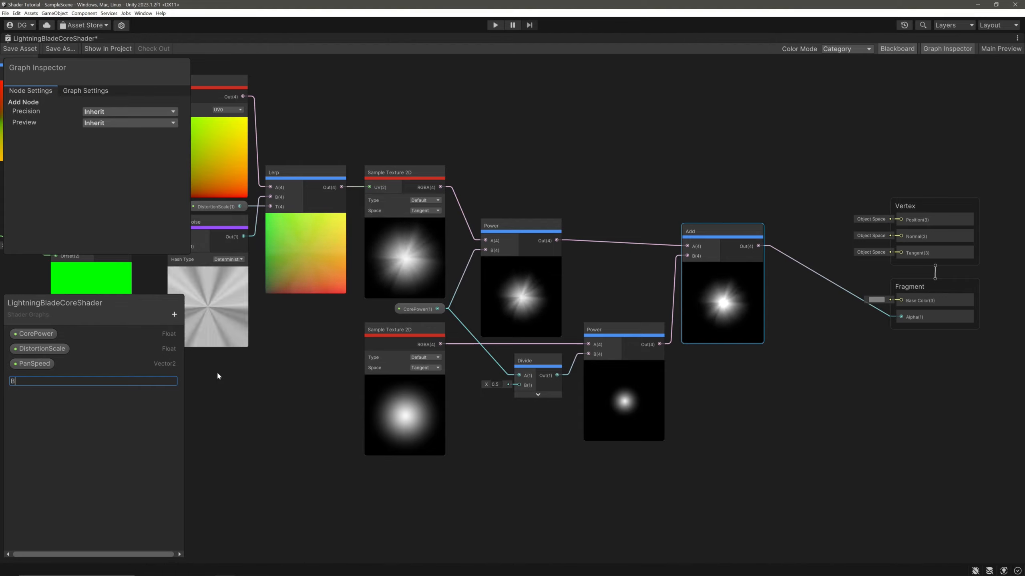
text(aseColor)
key(Return)
click(130, 156)
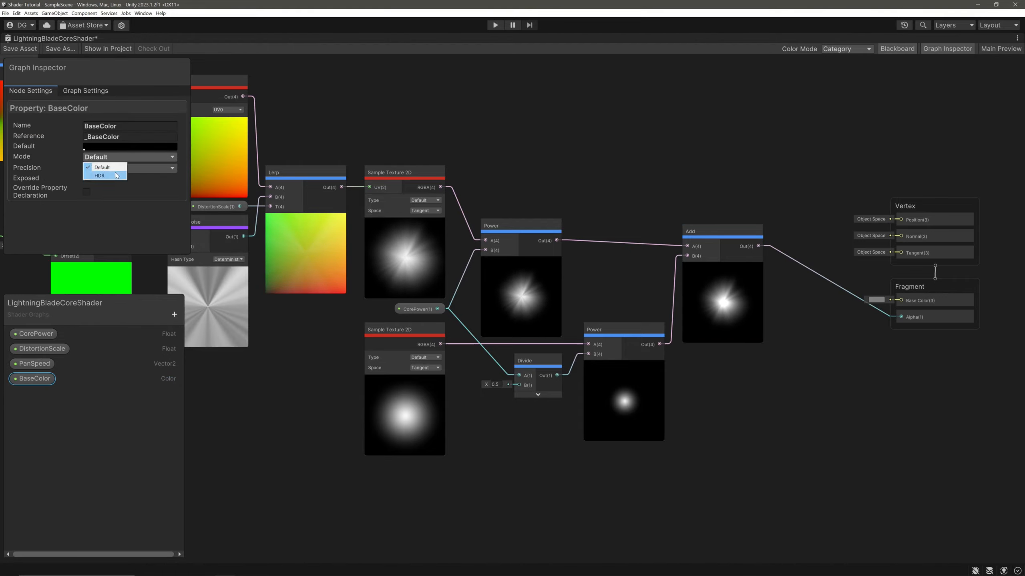
click(115, 175)
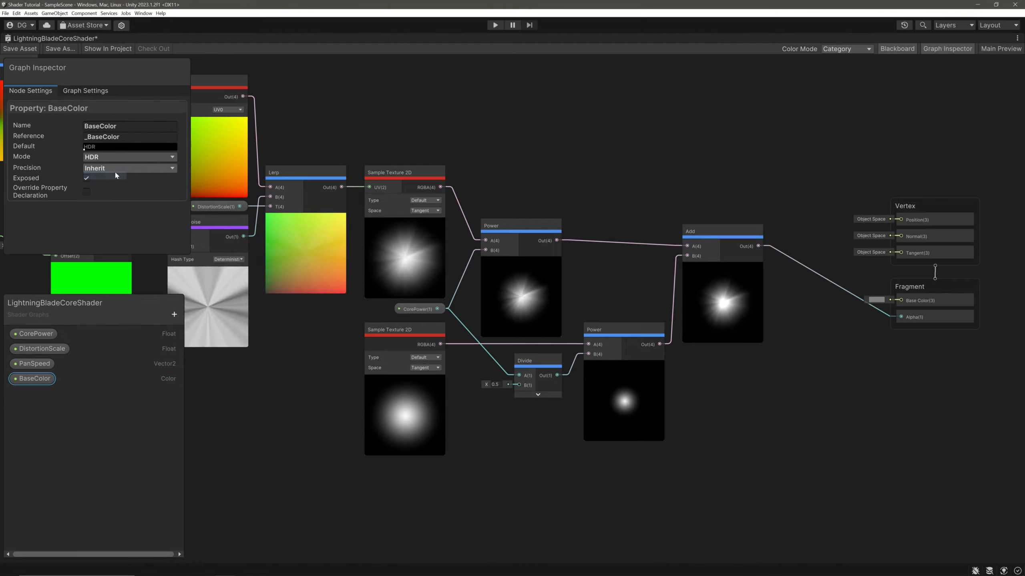
- Set BaseColor's default to a bright blue with increased HDR intensity
click(134, 146)
click(166, 270)
drag(225, 221, 225, 203)
click(220, 395)
click(220, 395)
click(258, 143)
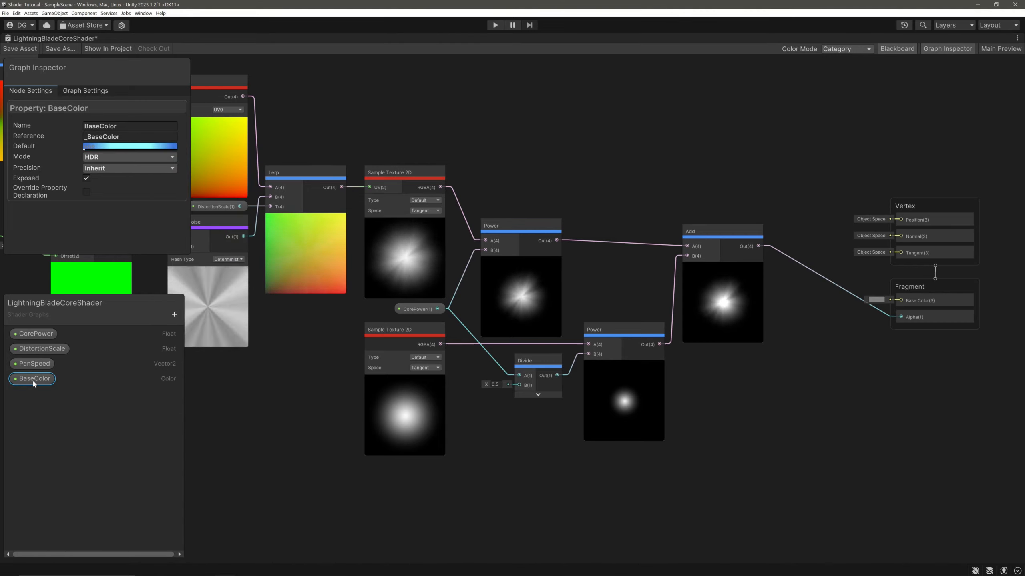
- Place BaseColor above the Add node and multiply it by the Add output in a new Multiply node
drag(33, 380, 696, 170)
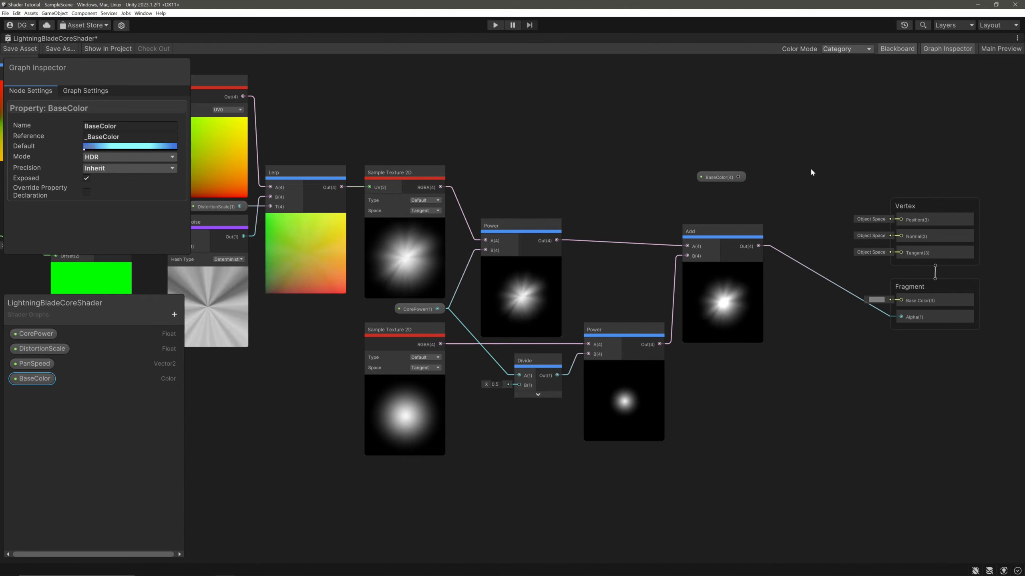
scroll(781, 180, up, 3)
middle_drag(781, 179, 630, 267)
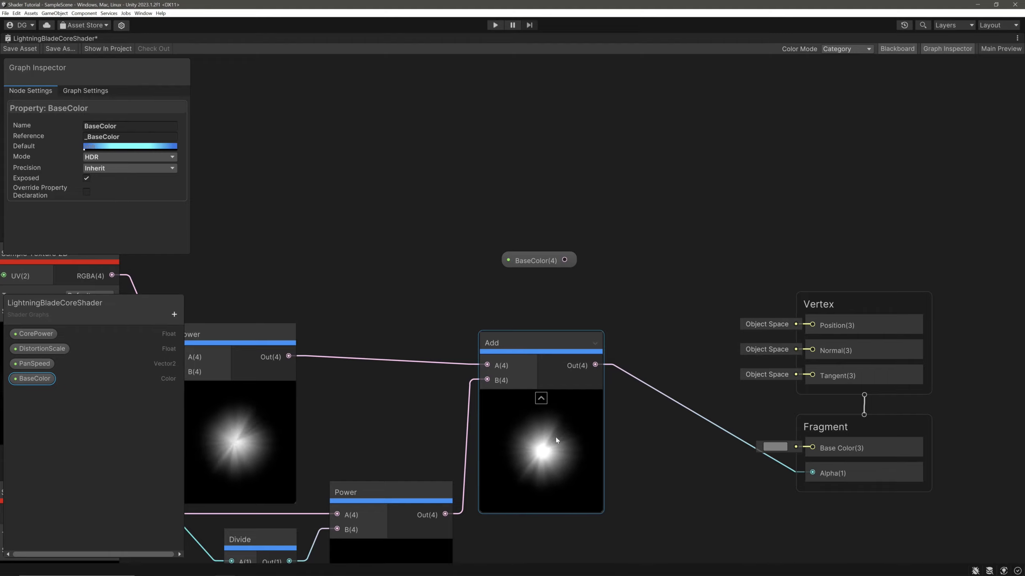
drag(565, 260, 667, 229)
text(mult)
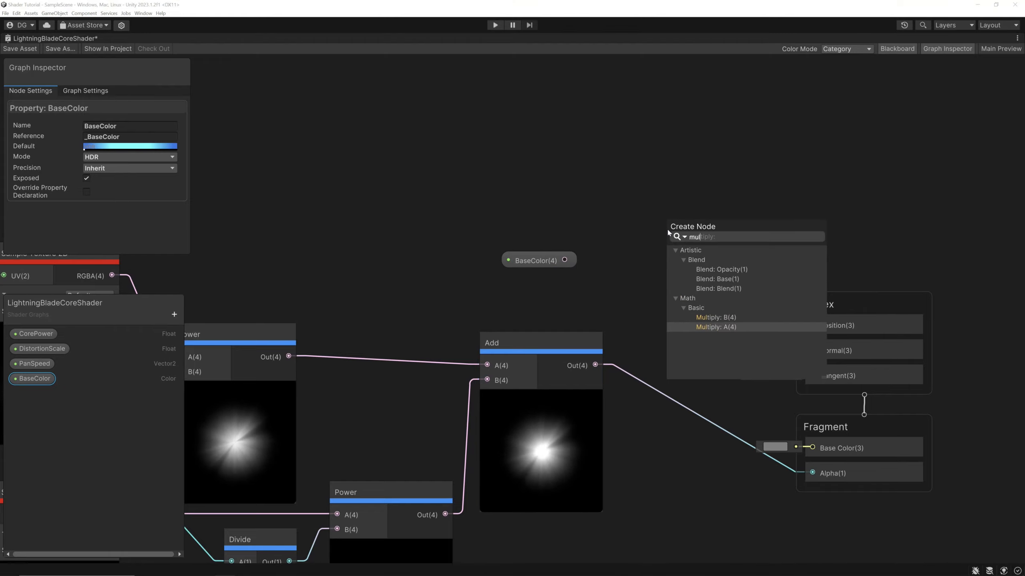
key(Return)
drag(595, 364, 667, 255)
drag(704, 222, 667, 222)
- Move the Vertex and Fragment stack clear of the Multiply node, further right in the graph
middle_drag(857, 169, 721, 148)
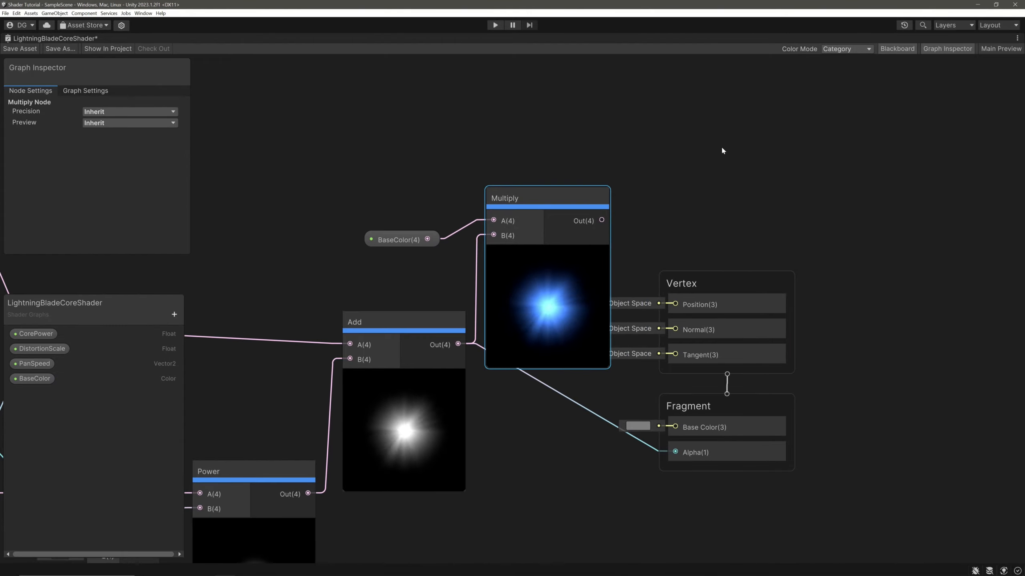
click(766, 410)
drag(766, 411, 828, 301)
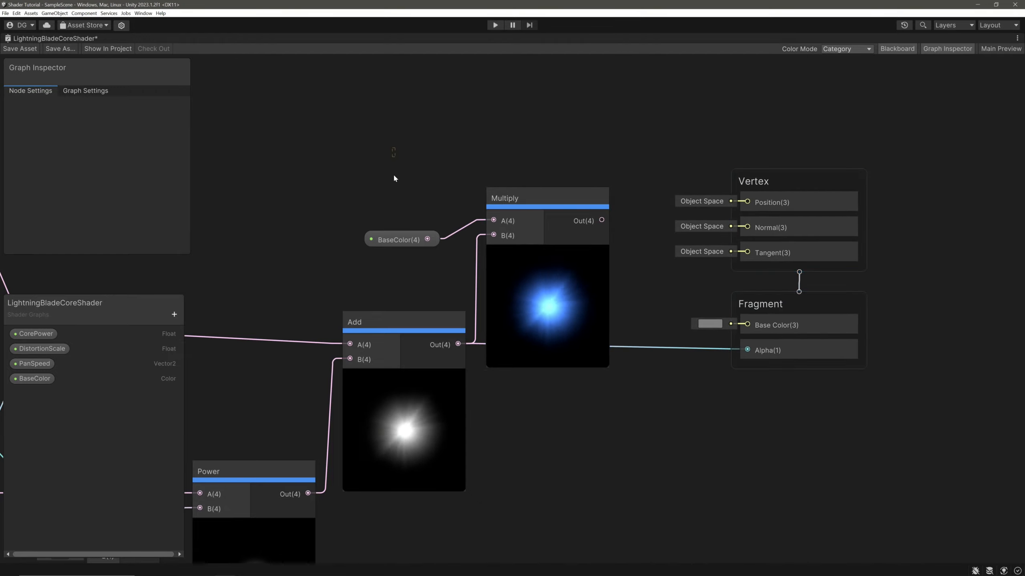
- Reposition BaseColor and its Multiply node higher in the graph and connect the Multiply output to the Fragment's Base Color
drag(393, 176, 517, 259)
drag(525, 198, 525, 152)
drag(400, 193, 431, 149)
drag(601, 174, 746, 328)
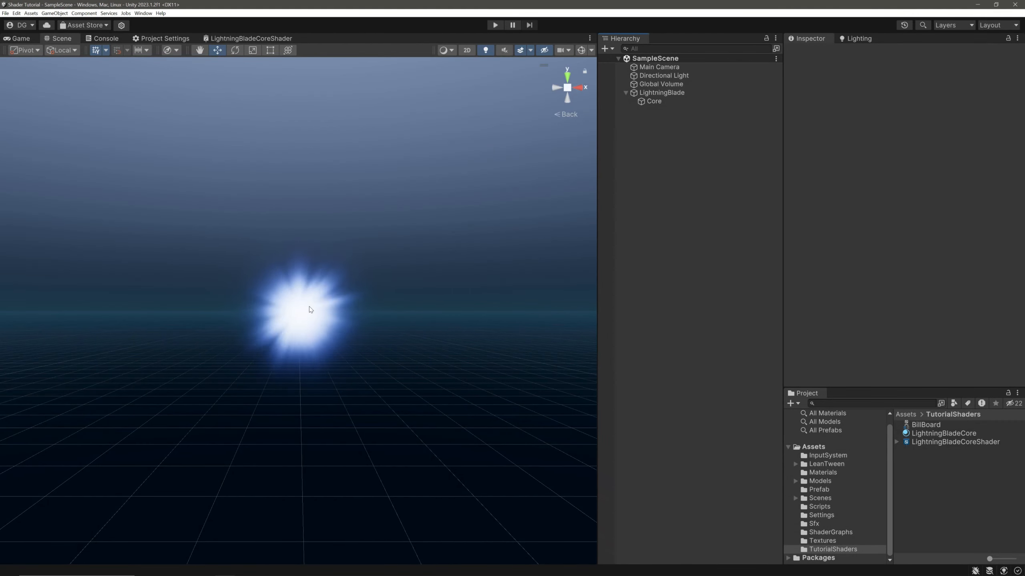
- Add the BillBoard sub graph above the Multiply node, feed its output into the Vertex Position, and check the core from different angles
alt+drag(308, 310, 293, 404)
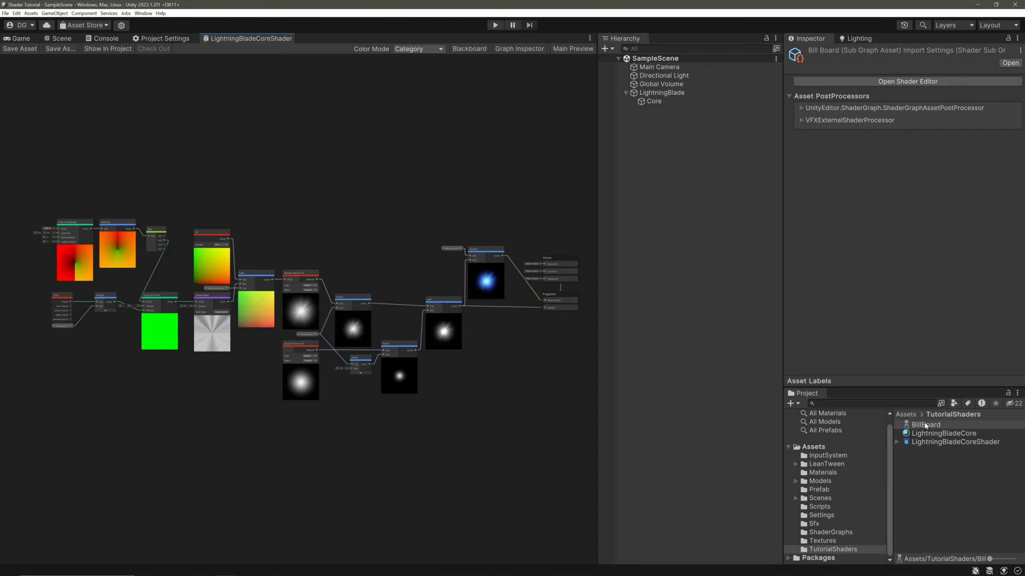
drag(925, 426, 473, 194)
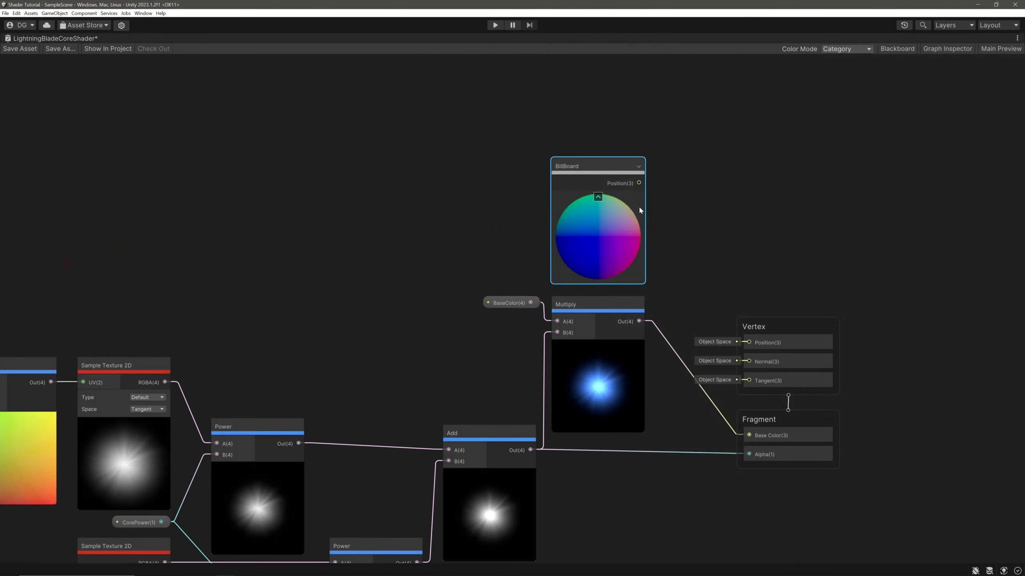
drag(638, 183, 749, 342)
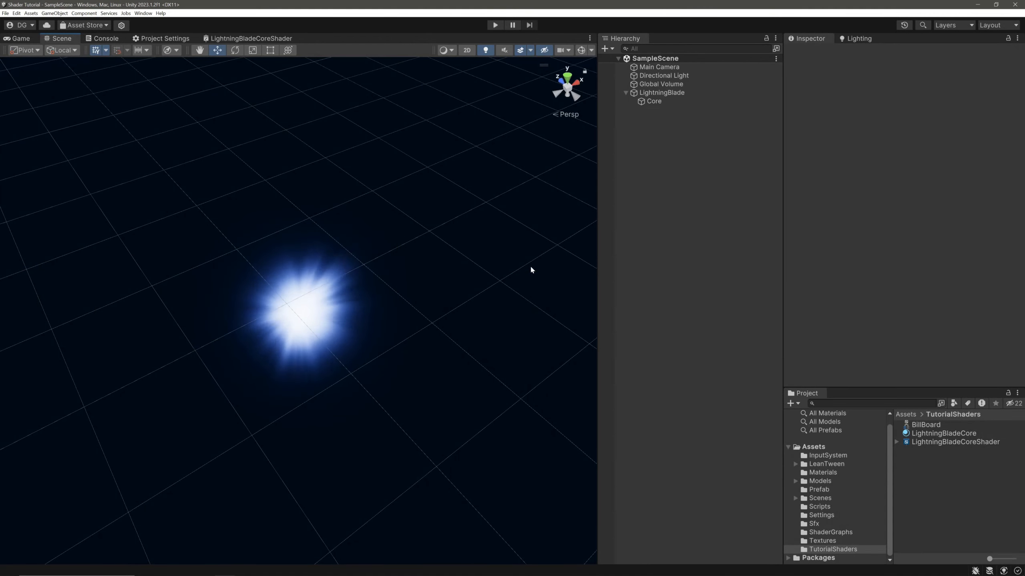
alt+drag(455, 306, 514, 153)
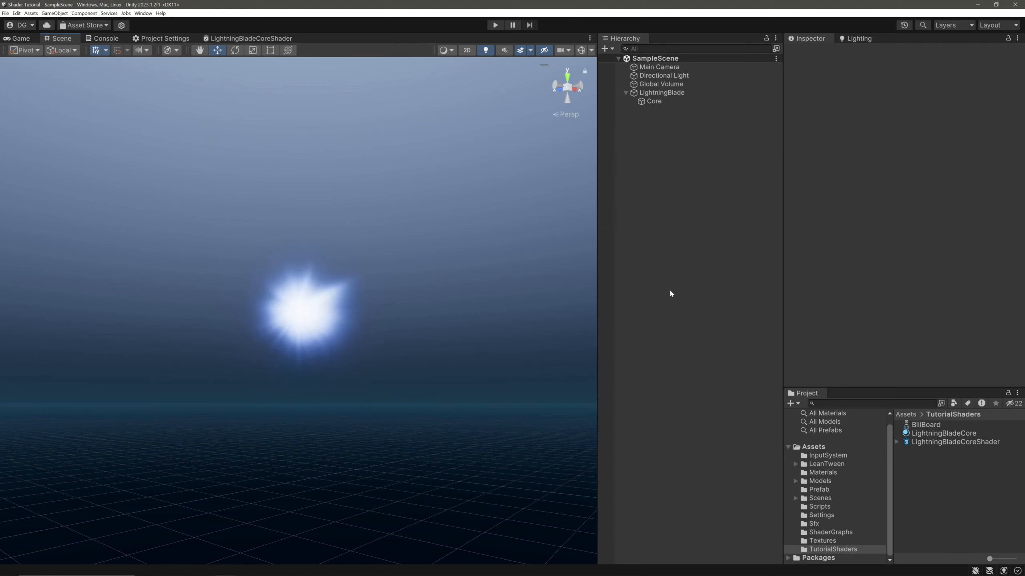
- Create an unlit shader graph named LightningBladeBoltShader in the TutorialShaders folder
right_click(925, 471)
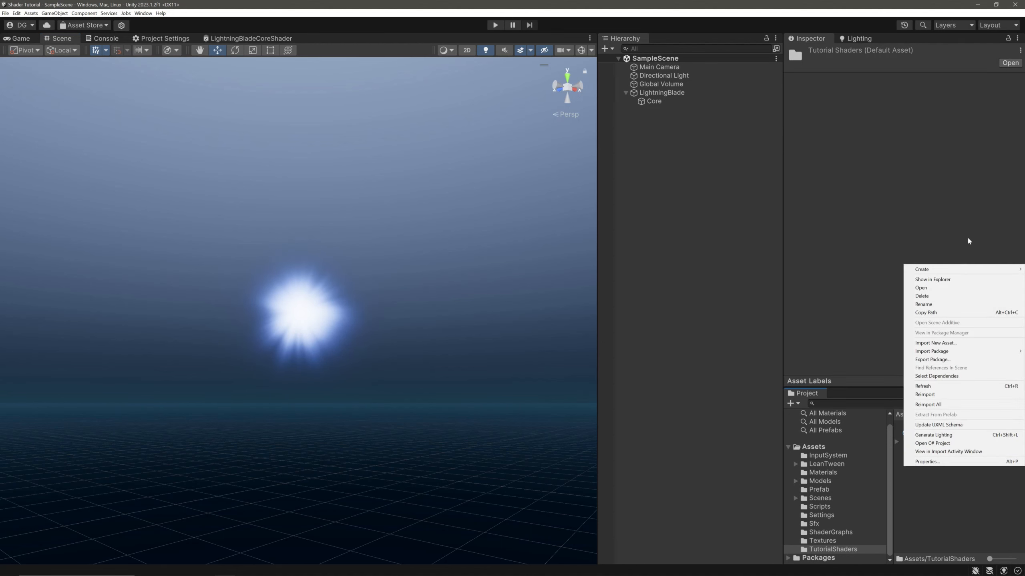
mouse_move(927, 268)
mouse_move(887, 236)
mouse_move(934, 216)
click(870, 225)
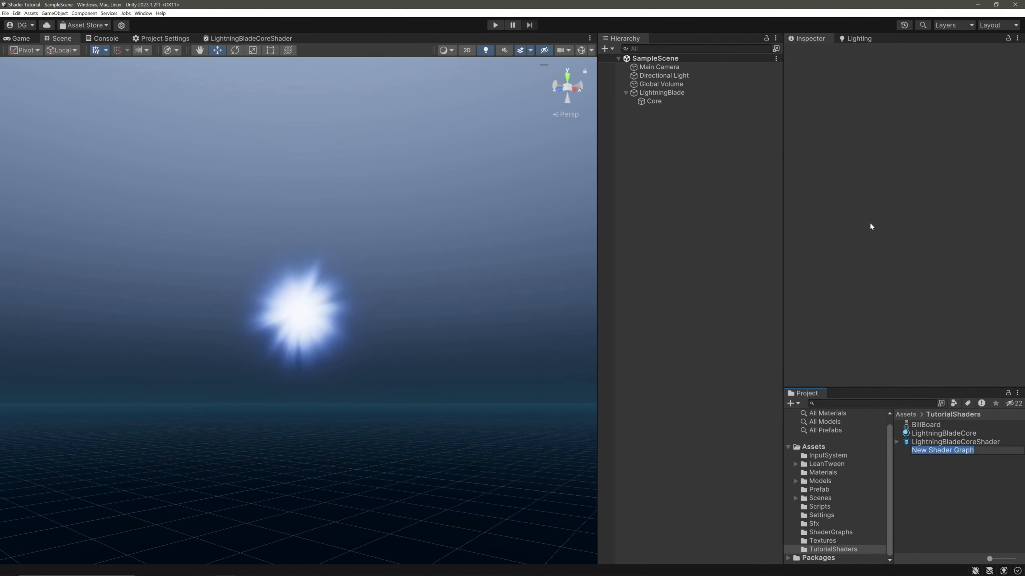
text(Lightni)
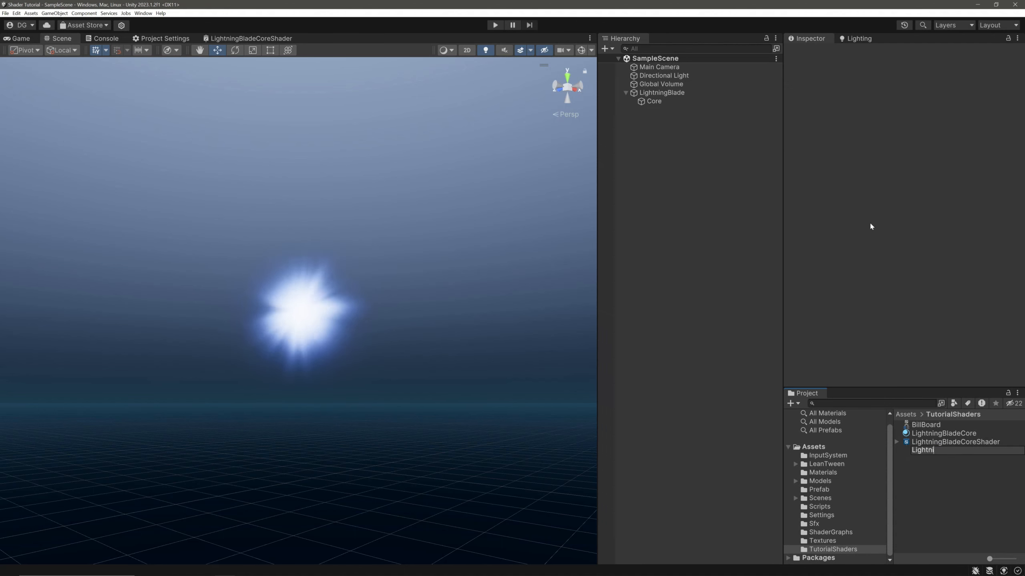
text(ngBladeBoltShader)
key(Return)
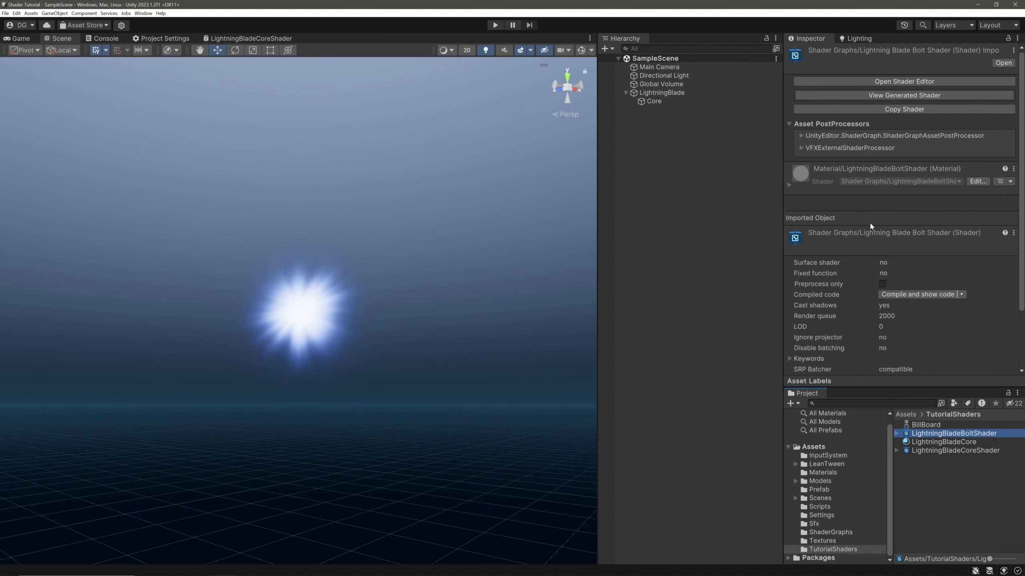
- Create a material from LightningBladeBoltShader and name it LightningBladeBolt
right_click(975, 435)
mouse_move(956, 236)
click(885, 376)
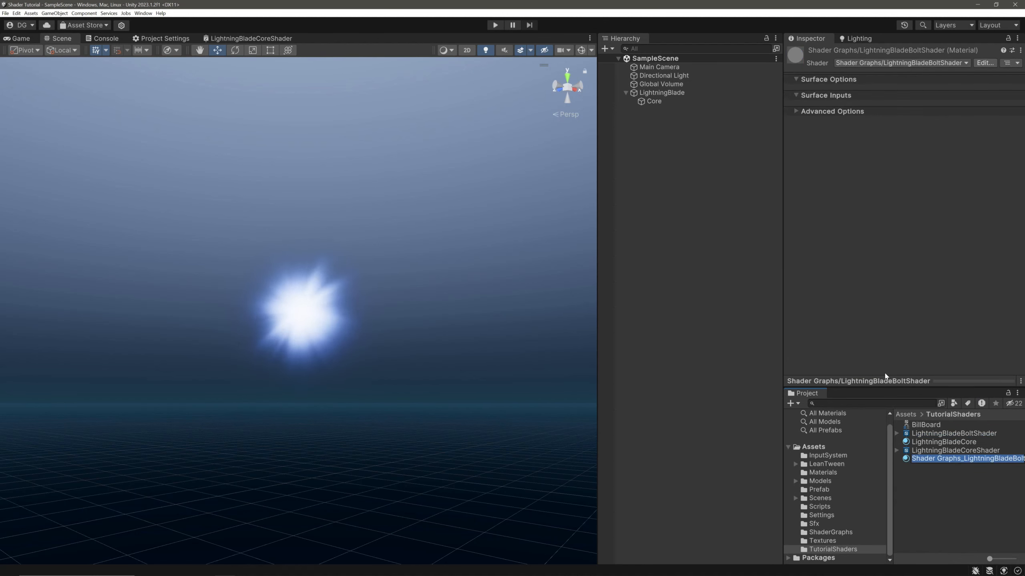
text(LightningBladeBoltShade)
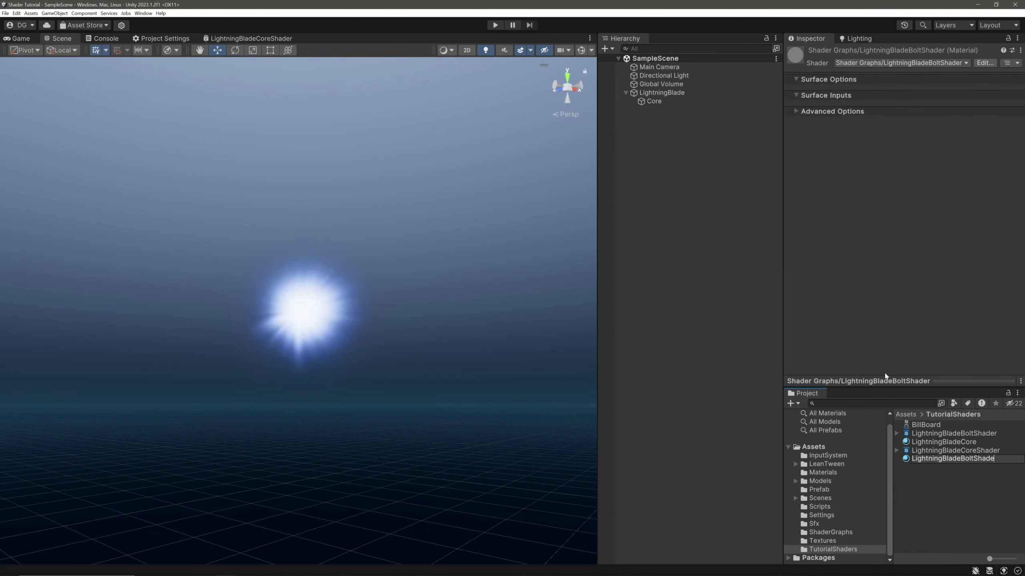
key(BackSpace)
key(BackSpace)
key(BackSpace)
key(BackSpace)
key(BackSpace)
key(Return)
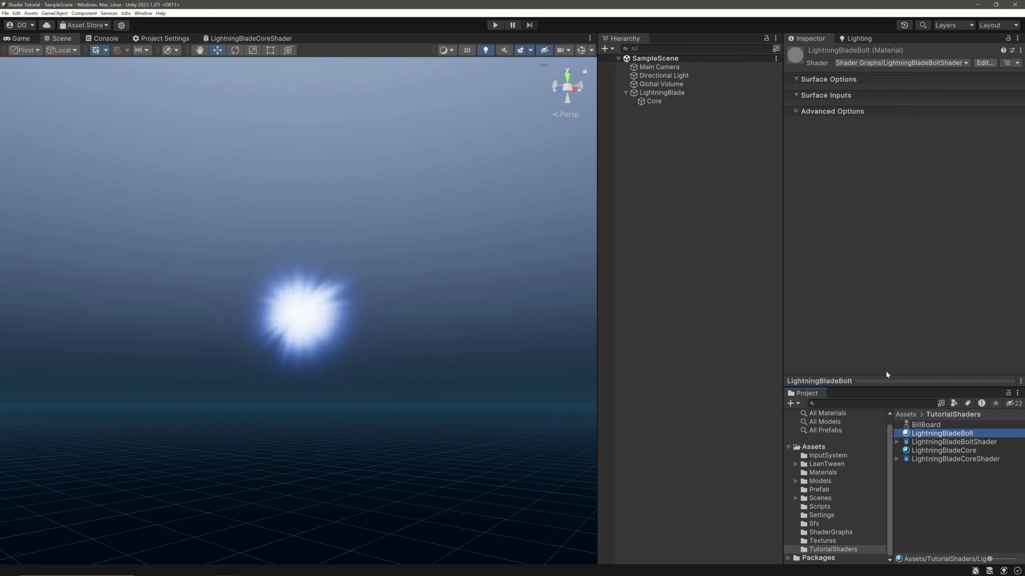
- Add a Quad as a child of LightningBlade and remove its Mesh Collider component
right_click(685, 92)
mouse_move(746, 225)
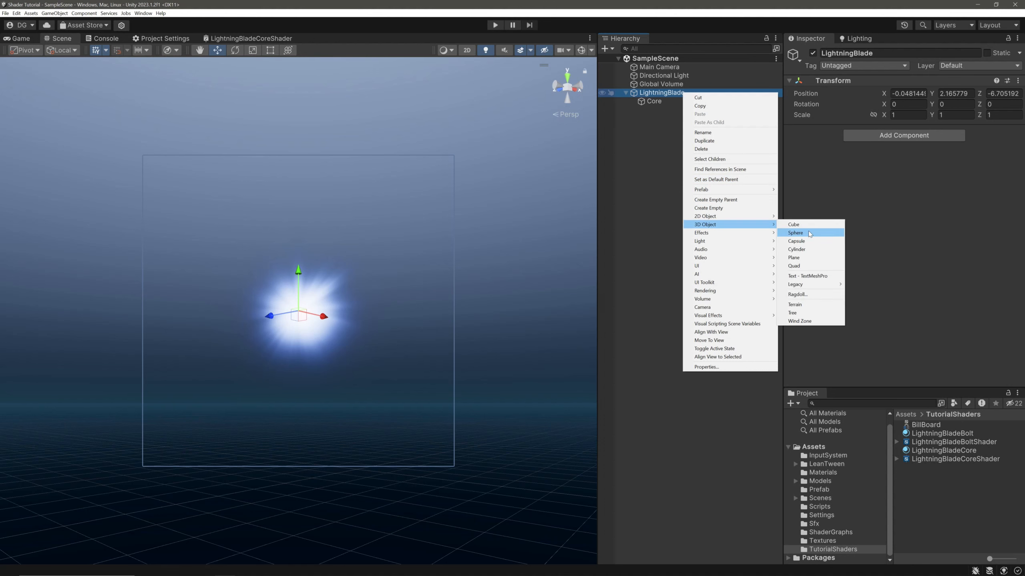
click(823, 266)
right_click(834, 154)
click(860, 170)
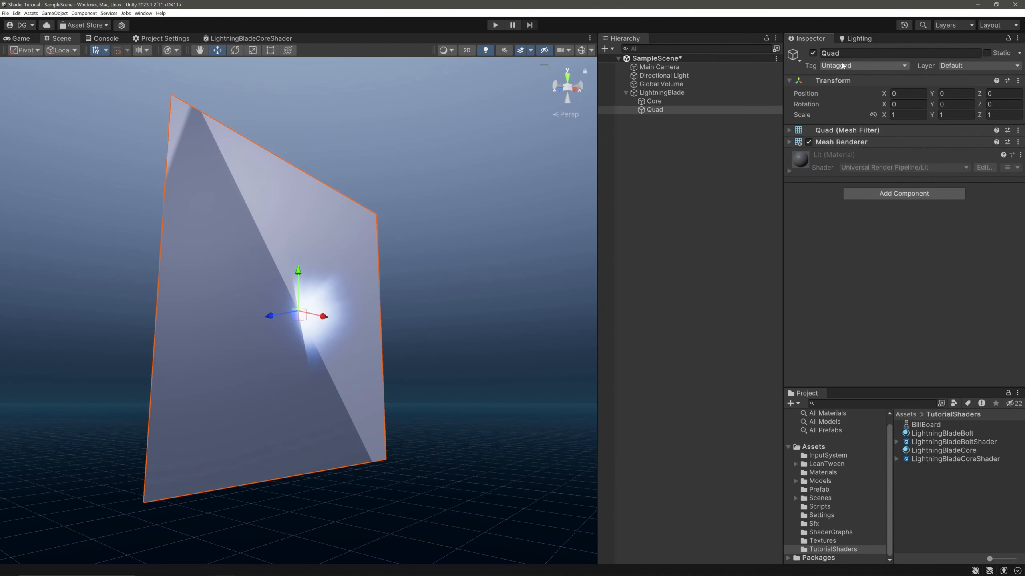
- Rename the new quad as Lightning and assign it the LightningBladeBolt material
click(856, 53)
text(Lightning)
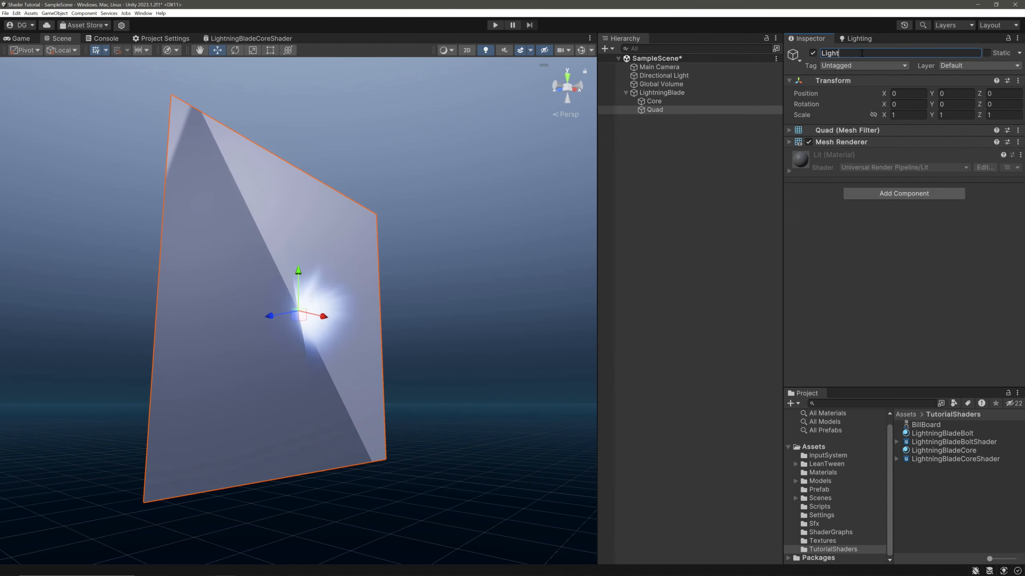
key(Return)
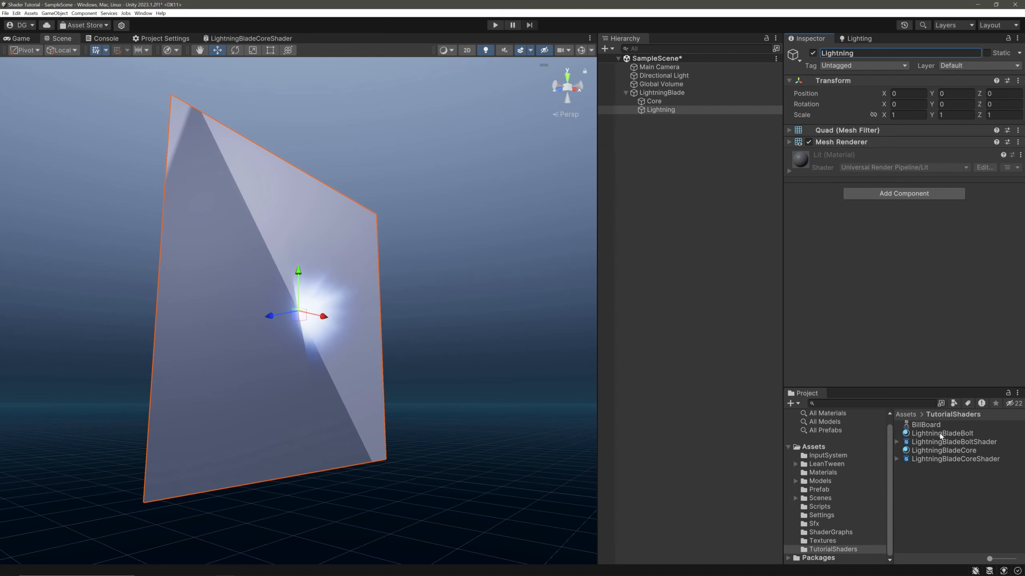
drag(942, 433, 926, 290)
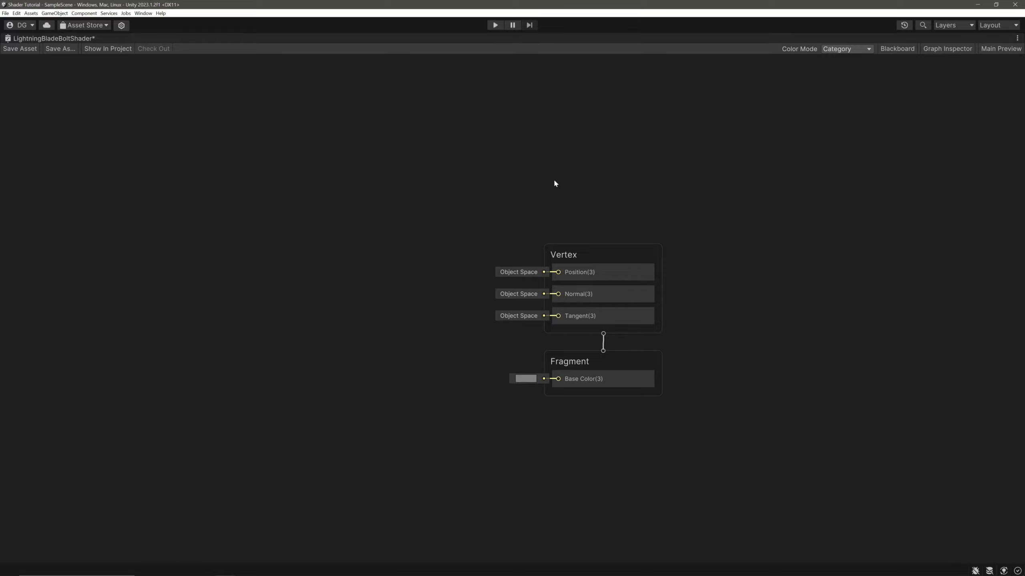
- Set the Surface Type of the LightningBladeBoltShader graph to Transparent
click(947, 49)
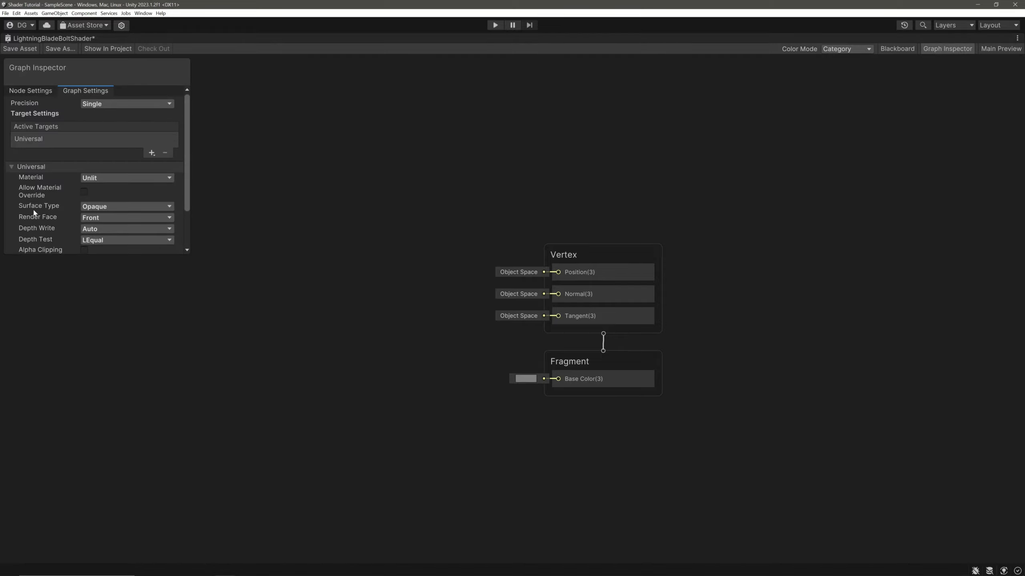
click(100, 207)
click(99, 218)
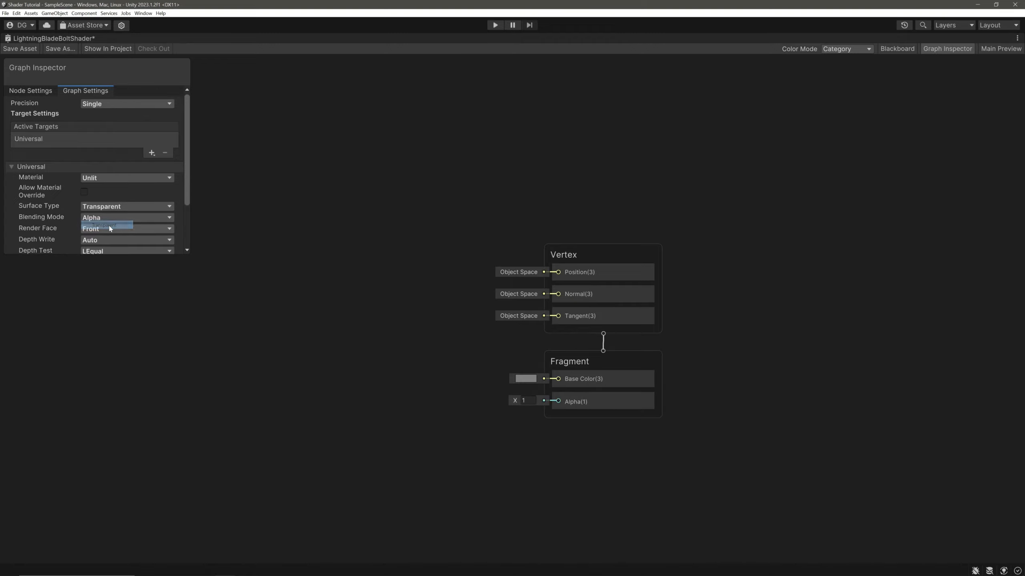
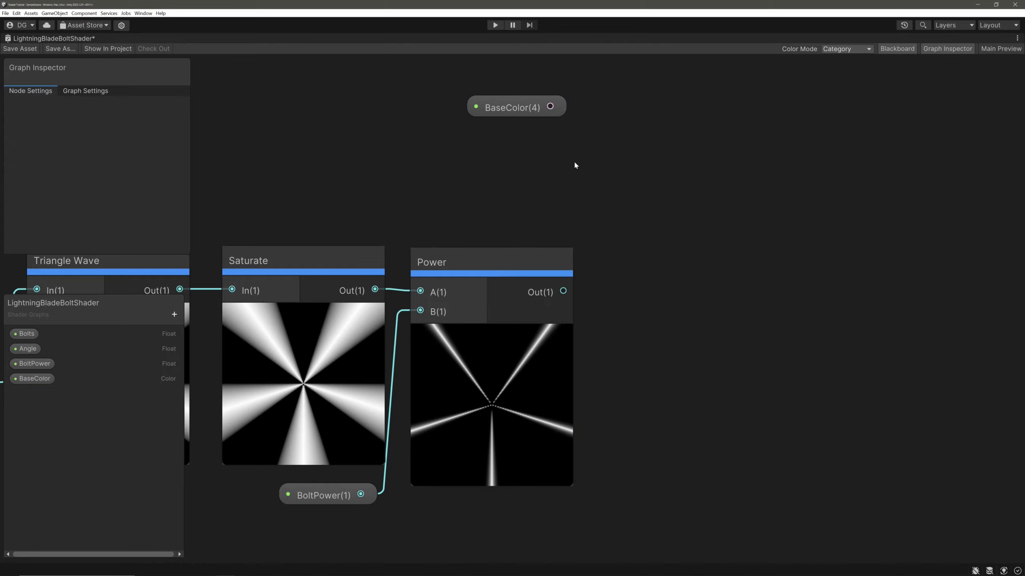
- Add a Multiply node that multiplies BaseColor by the output of the bolt Power node
key(space)
text(mul)
key(Return)
drag(563, 291, 715, 259)
- Connect the Multiply output to the Fragment's Base Color and the Power output to its Alpha
middle_drag(960, 352, 694, 349)
scroll(596, 237, down, 5)
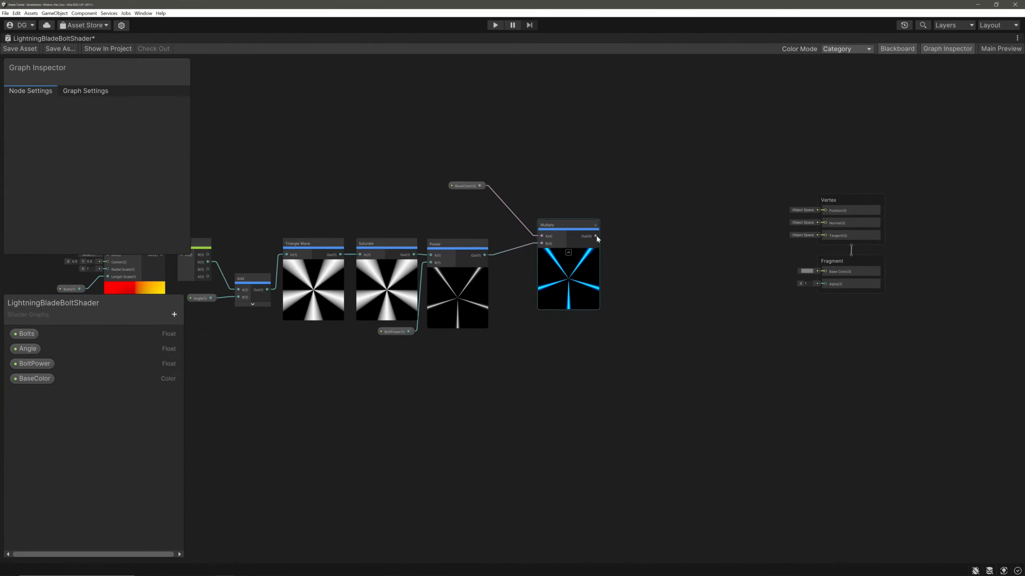
middle_drag(671, 262, 590, 254)
drag(514, 229, 749, 265)
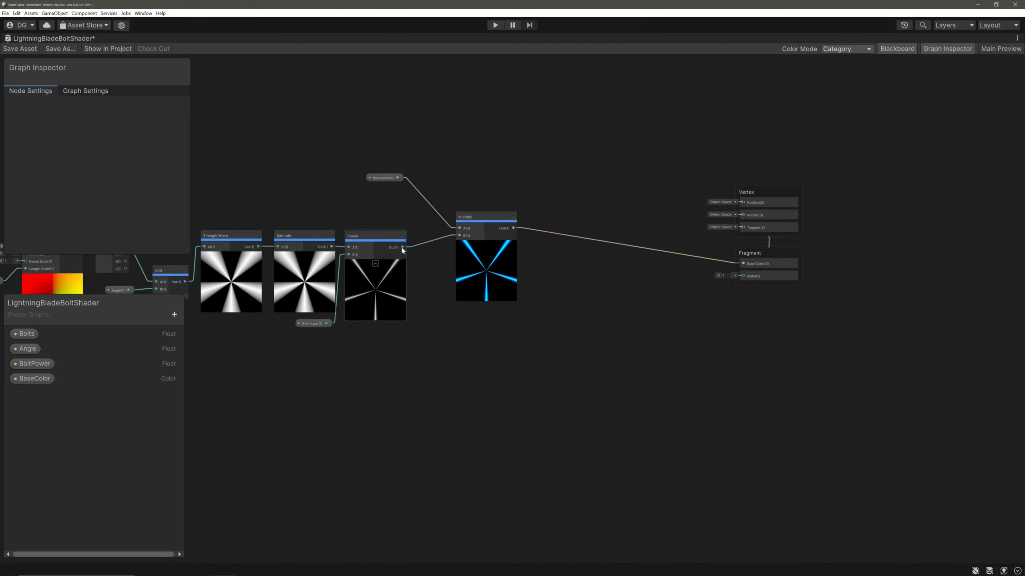
drag(403, 247, 734, 275)
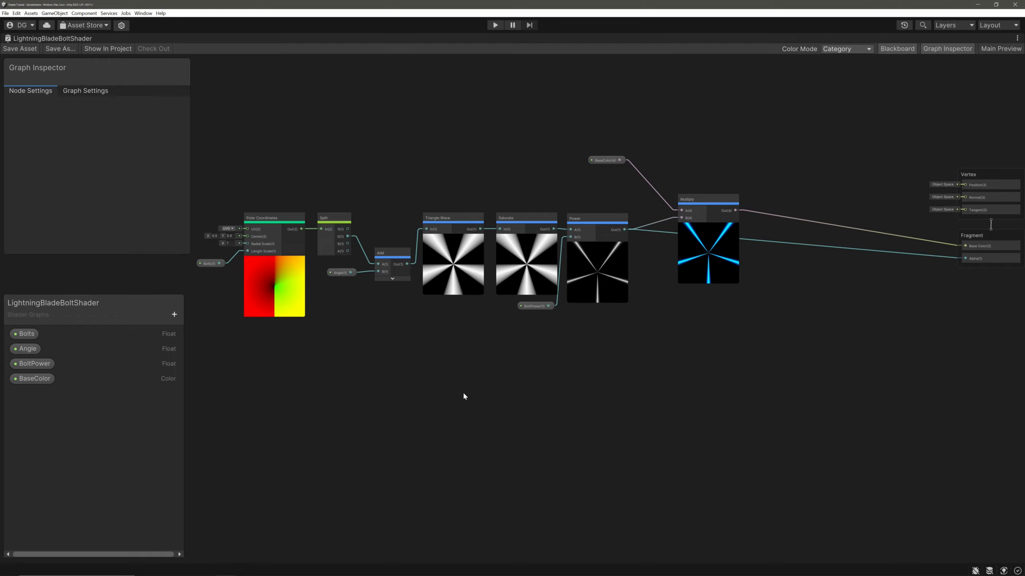
- Add a second Polar Coordinates node below the bolt chain and connect its output to a new Split node
key(space)
text(pola)
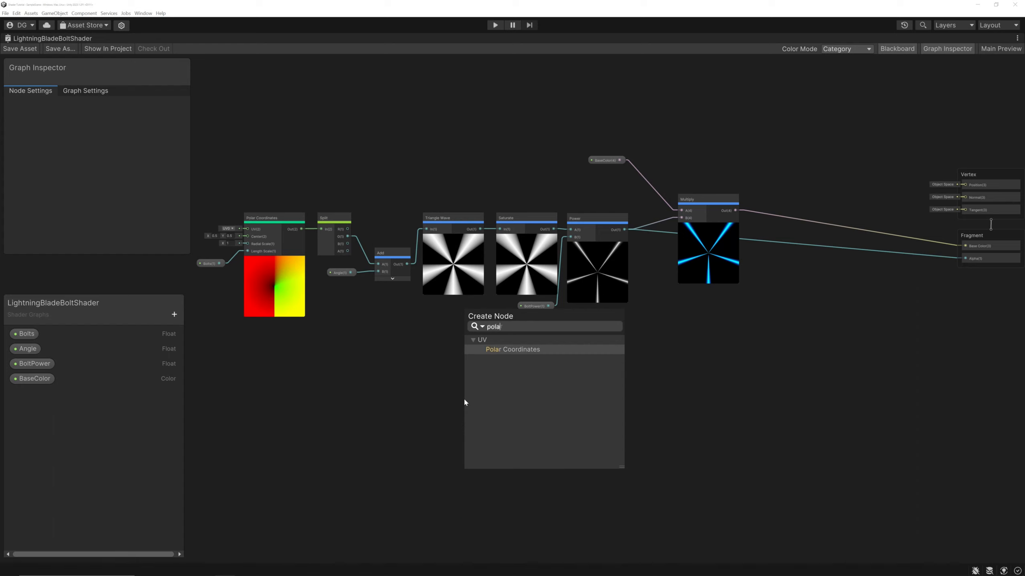
key(Return)
drag(512, 427, 469, 364)
scroll(468, 364, up, 5)
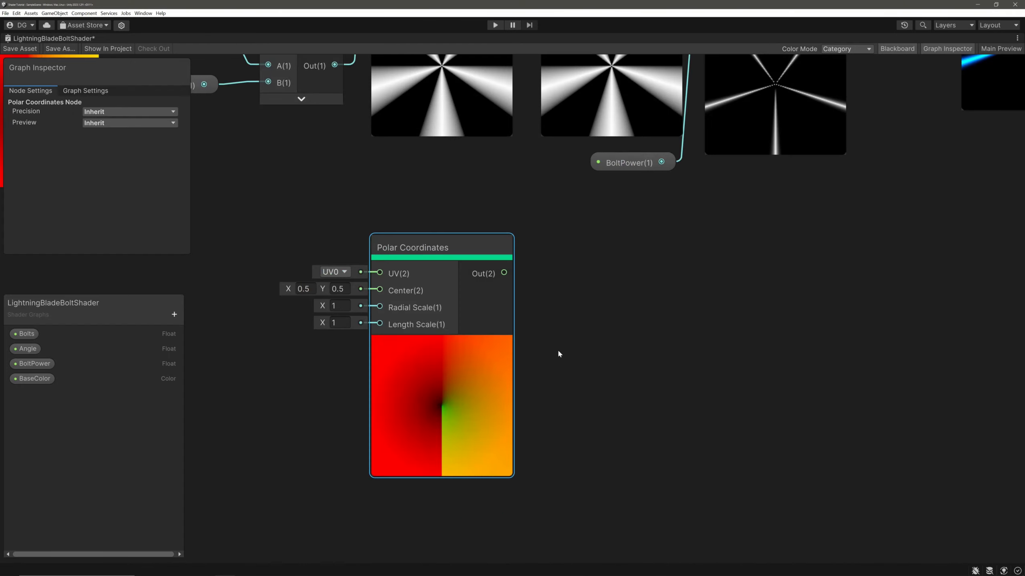
drag(504, 273, 549, 244)
text(split)
key(Return)
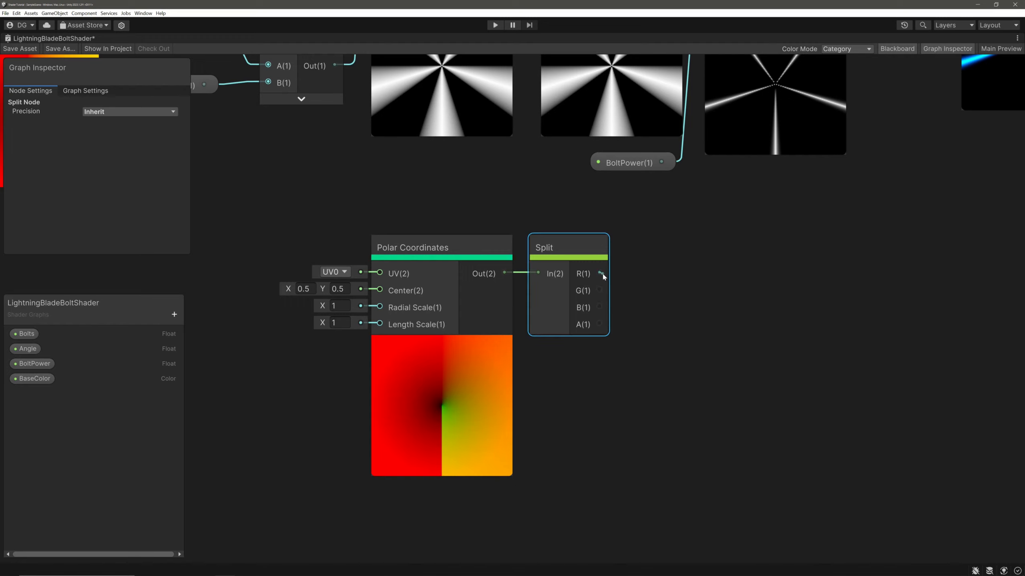
- Invert the new Split node's R output with a One Minus node
drag(603, 276, 715, 271)
text(one minus)
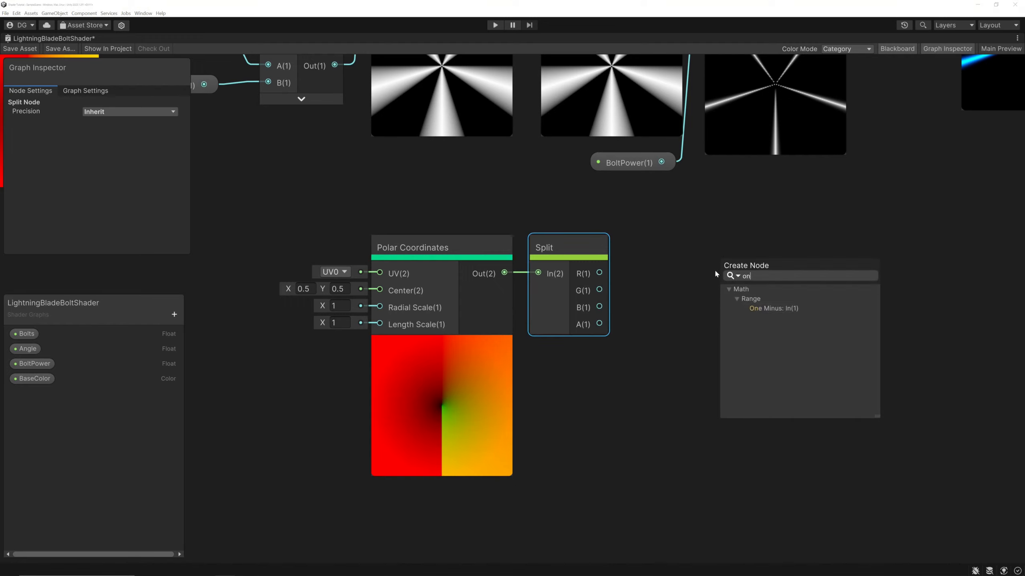
key(Return)
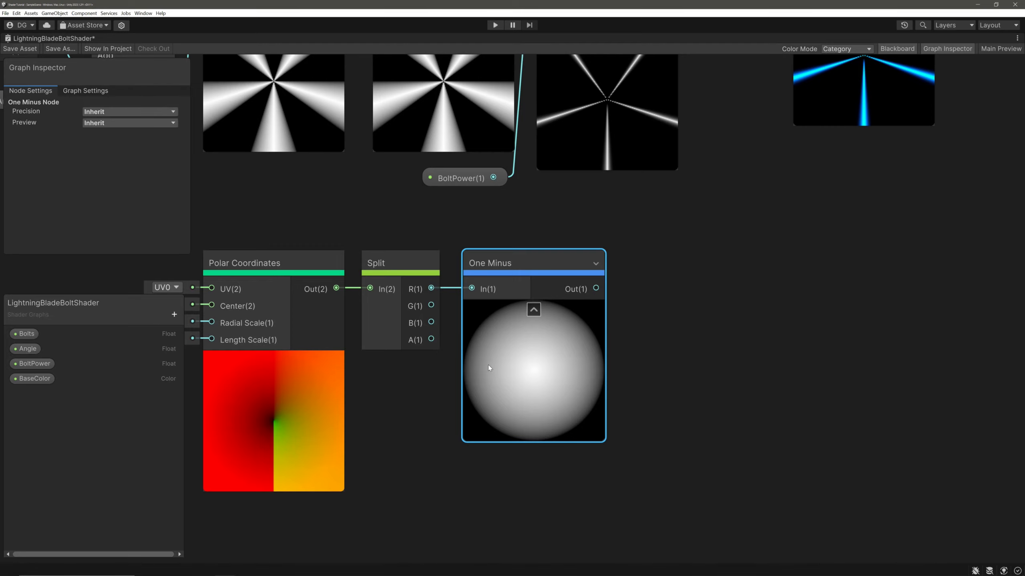
- Clamp the One Minus output with a Saturate node and feed the result into input A of a new Power node
drag(595, 288, 657, 329)
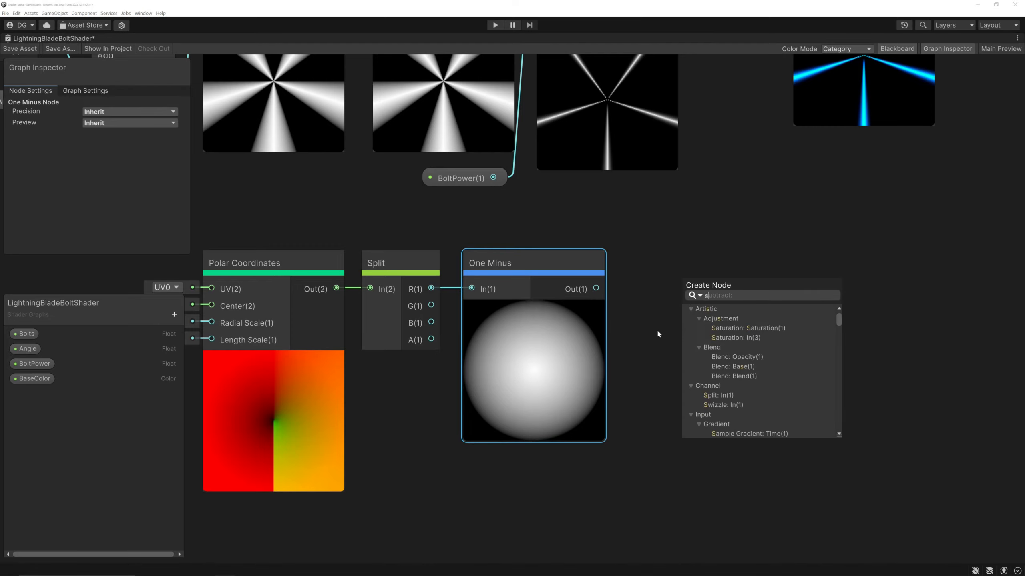
text(sat)
key(Return)
drag(754, 282, 841, 304)
text(power)
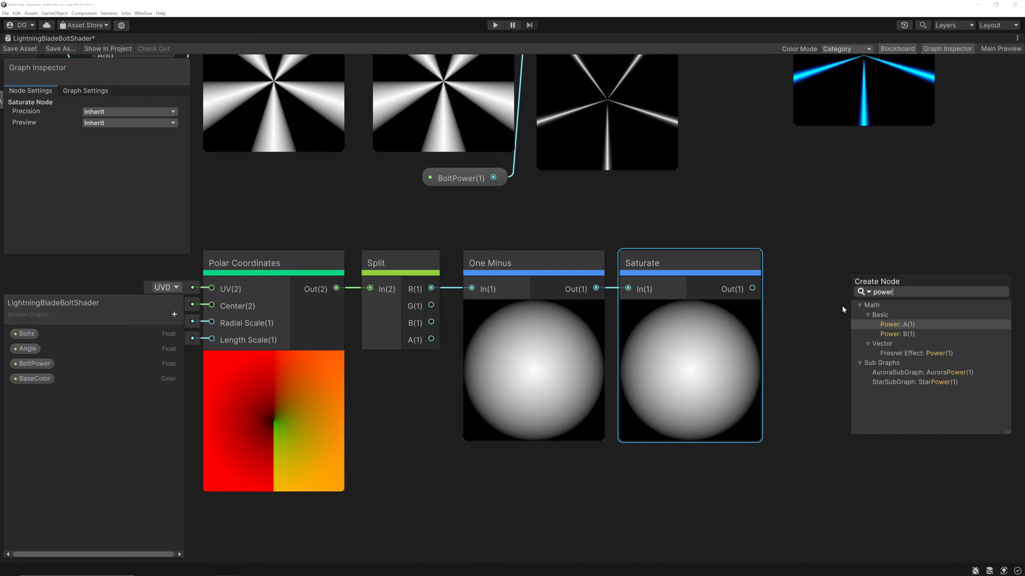
key(Return)
- Multiply the bolt Power output by the radial falloff Power output in a new Multiply node
scroll(868, 252, down, 3)
middle_drag(868, 252, 474, 350)
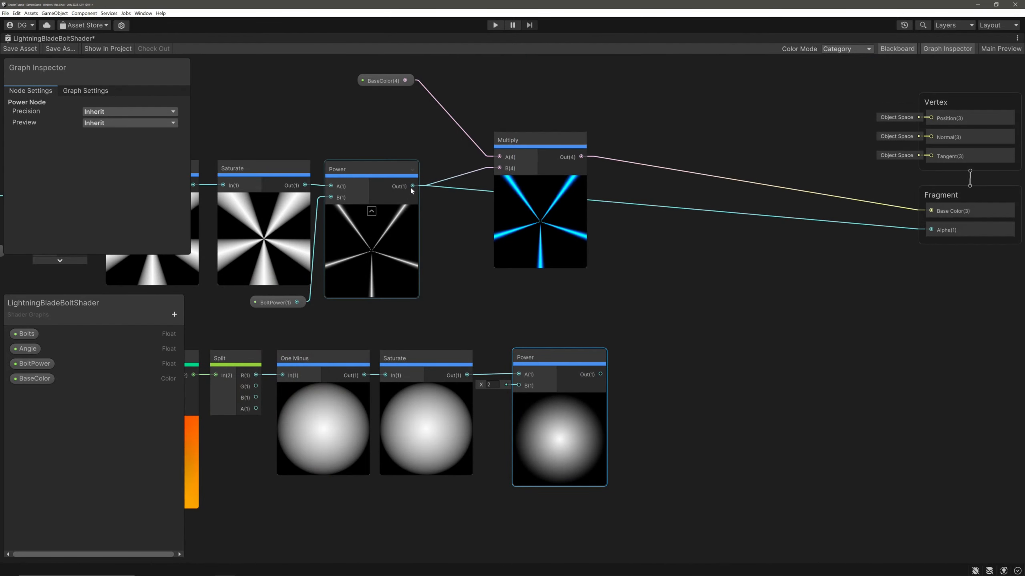
drag(413, 185, 690, 274)
text(mul)
key(Return)
drag(599, 374, 658, 291)
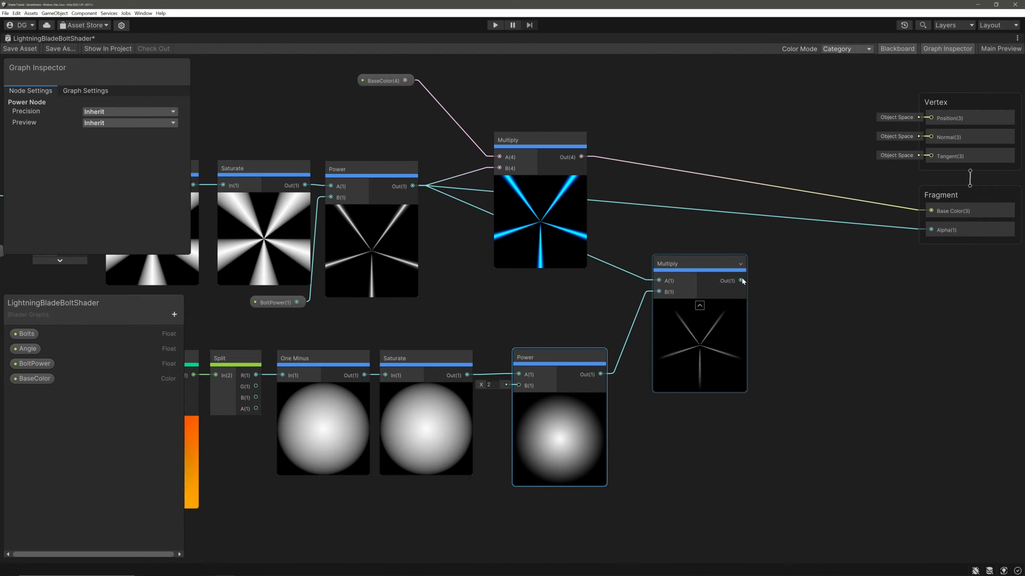
- Route the masked bolt Multiply output into input B of the BaseColor Multiply and into the Fragment's Alpha
drag(740, 281, 500, 169)
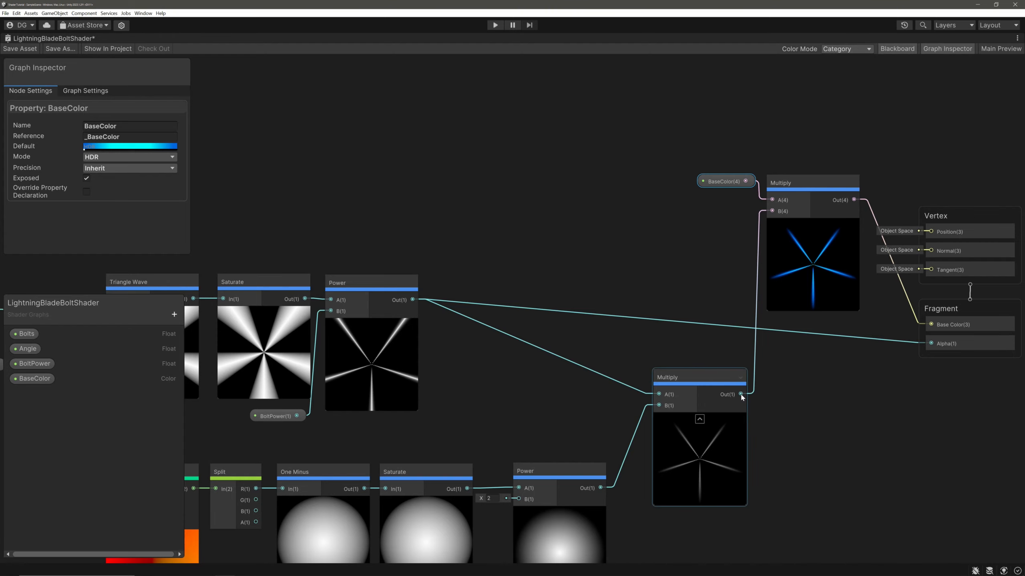
drag(741, 394, 933, 343)
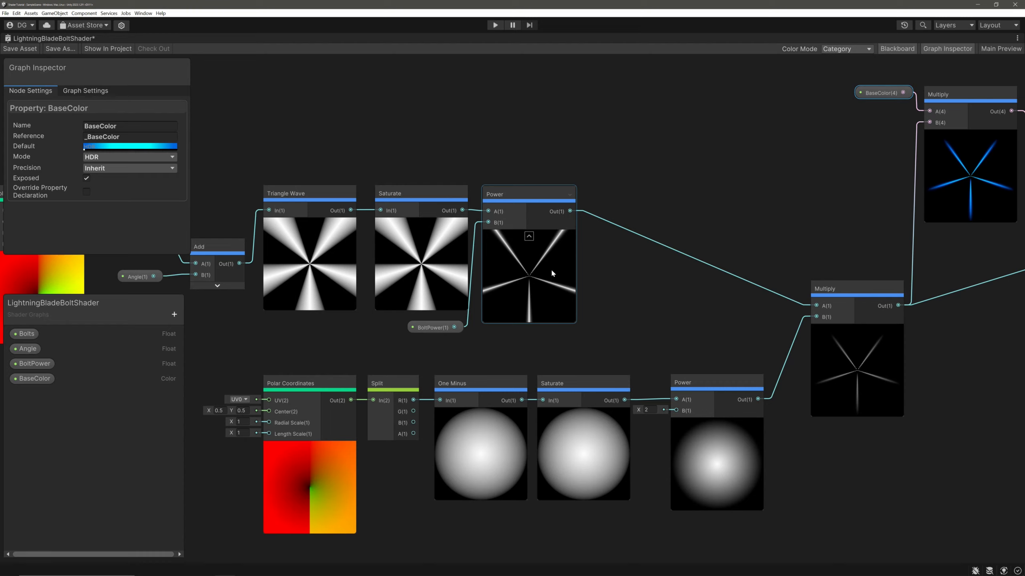
- Set the Simple Noise scale to 50 and feed its output into input B of a new Lerp node
click(388, 312)
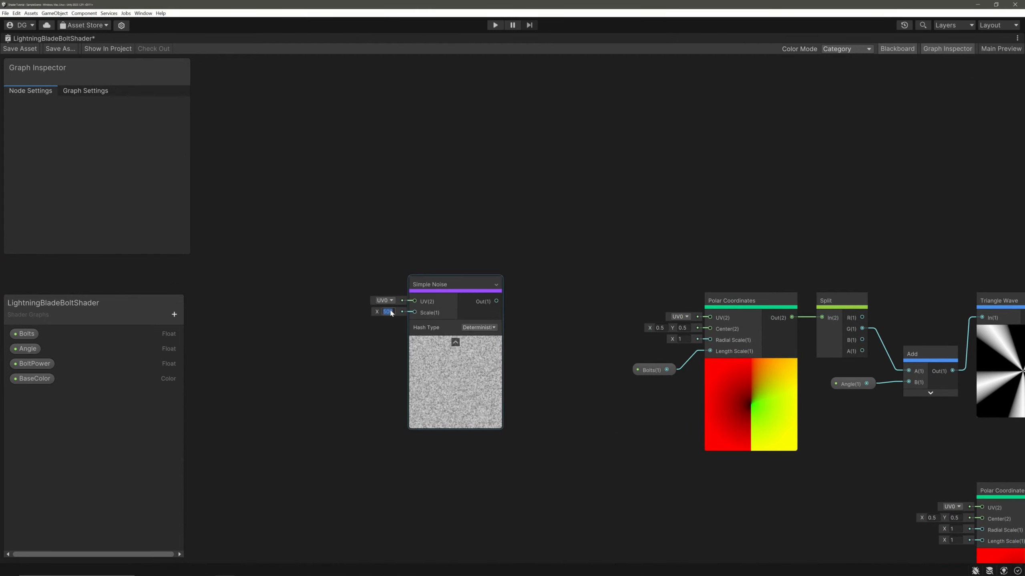
text(50)
key(space)
text(lerp)
key(Return)
drag(496, 301, 533, 224)
- Add a UV node and connect its output to the Lerp node's A input
key(space)
text(uv)
drag(491, 186, 533, 229)
- Create a float property named DistortionScale with a default of 0.1 and Slider mode
click(174, 315)
click(267, 335)
text(DistortionScale)
key(Return)
click(45, 392)
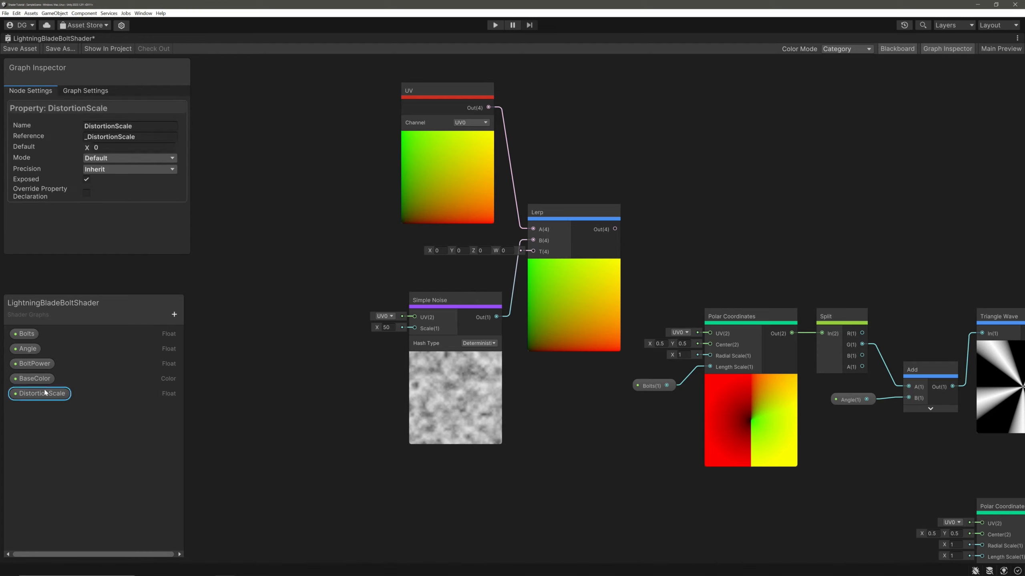
click(129, 147)
text(0.1)
click(129, 158)
click(105, 178)
- Drive the Lerp's T input with DistortionScale and route the Lerp output into the bolt Polar Coordinates node's UV
drag(41, 394, 480, 278)
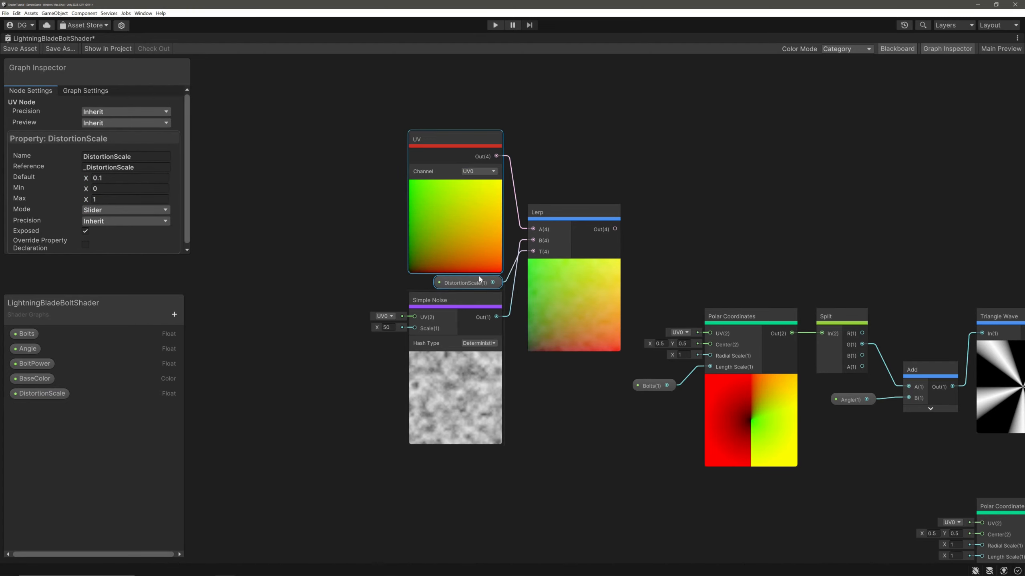
drag(564, 210, 711, 334)
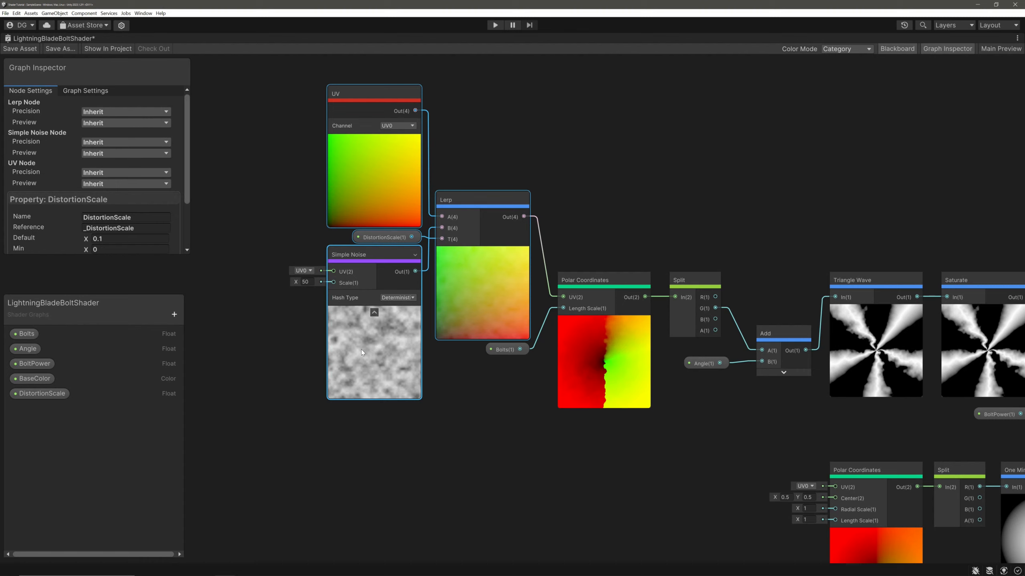
- Add a Time node and feed its Time output into input A of a new Multiply node
key(space)
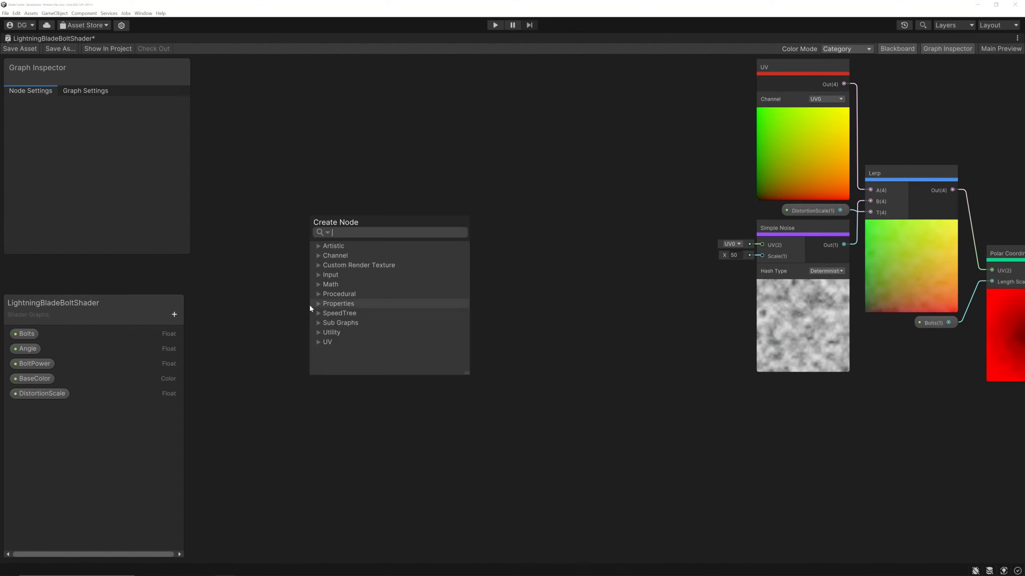
text(time)
key(Return)
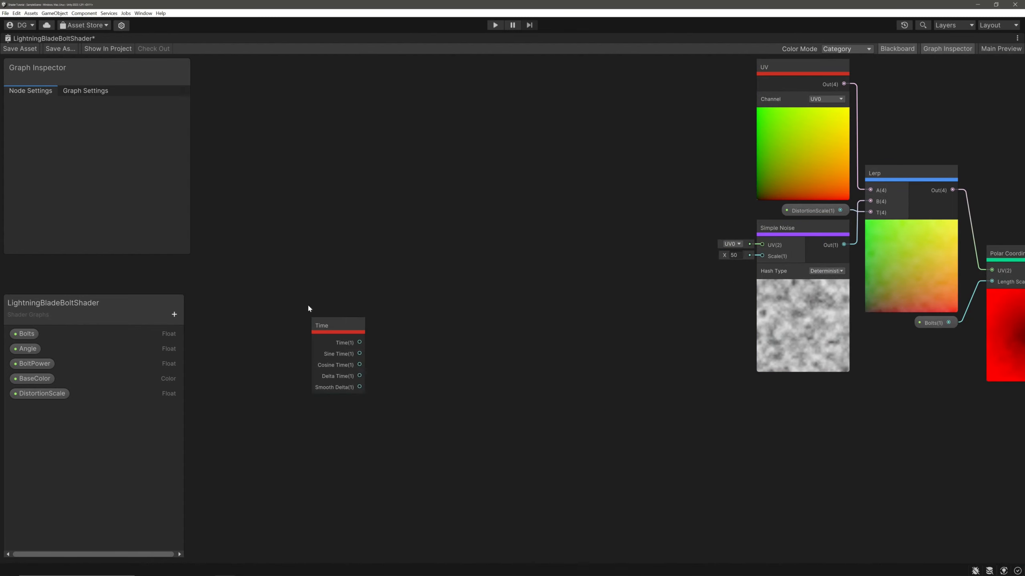
drag(328, 326, 337, 279)
drag(368, 295, 446, 353)
text(multiply)
key(Return)
click(171, 314)
click(192, 344)
key(ctrl+z)
- Create a Vector2 property named PanSpeed with default -2, 2 and connect it to input B of the Time Multiply
click(176, 313)
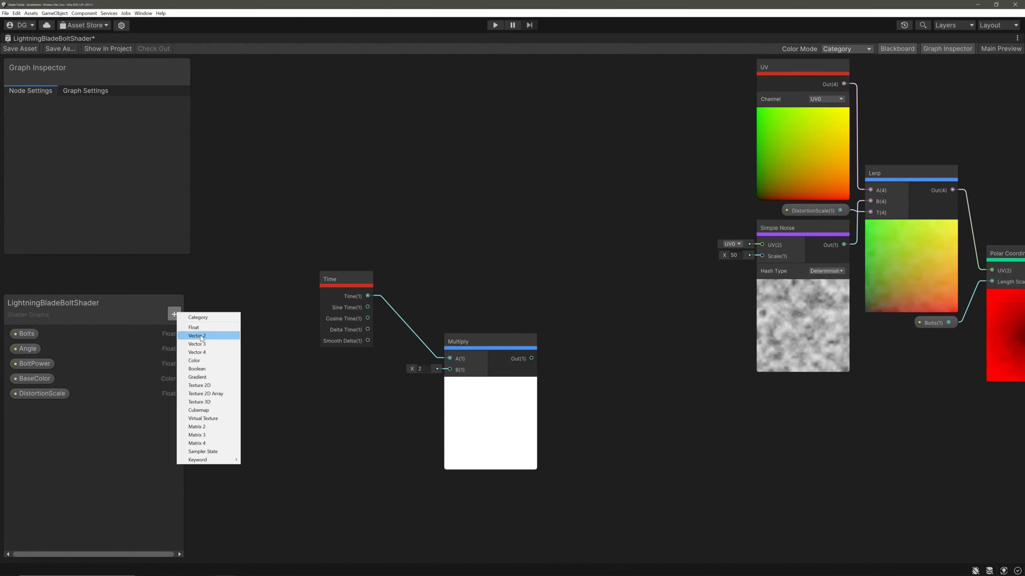
click(197, 336)
text(PanSpeed)
key(Return)
click(34, 409)
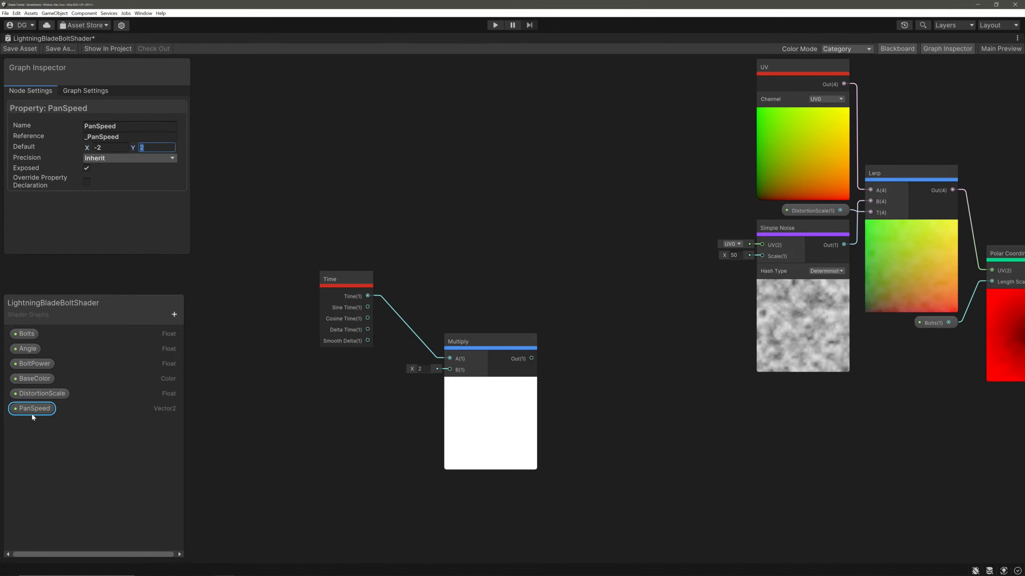
drag(33, 418, 439, 279)
click(491, 382)
- Feed the Multiply output into a new Tiling And Offset node driving the Simple Noise UV, and move the time nodes beside it
drag(477, 295, 646, 227)
text(til)
key(Return)
drag(298, 227, 432, 402)
drag(346, 279, 467, 224)
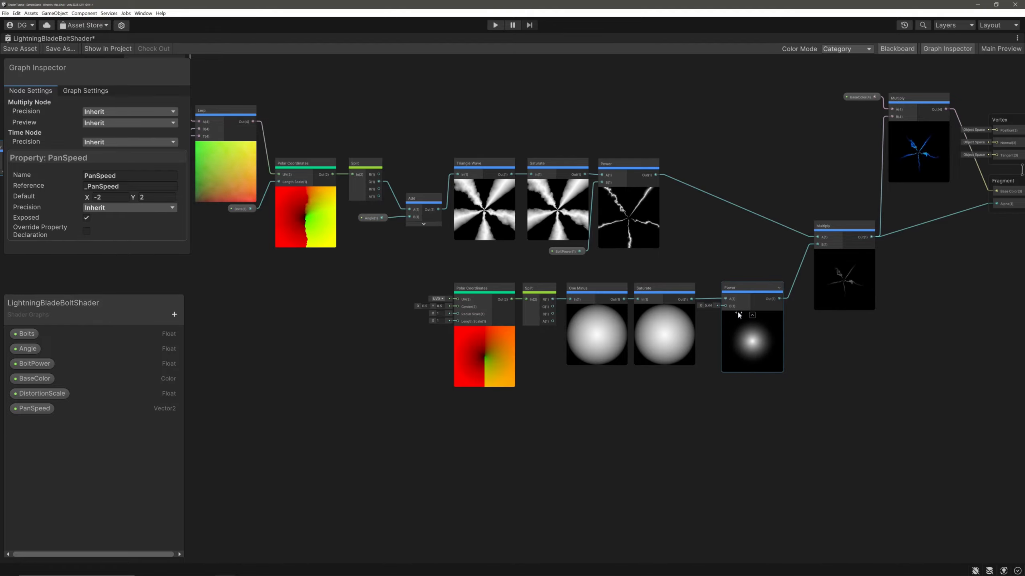
- Raise the radial falloff Power node's B value to 6.42
drag(701, 306, 754, 319)
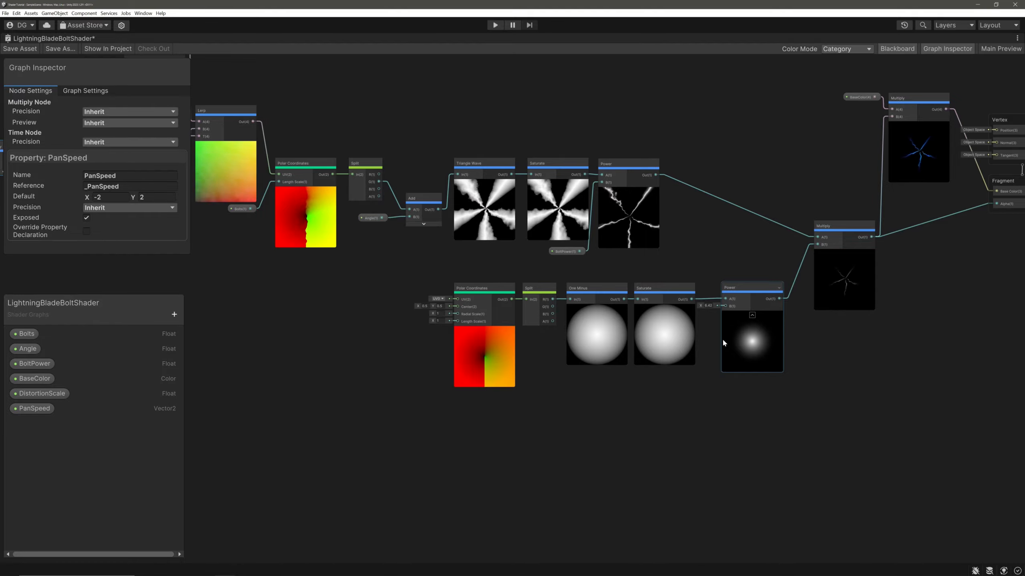
- Create a float property named EdgeBlendSpeed with a default of 20 and place it in the graph below the radial falloff nodes
click(173, 314)
click(233, 340)
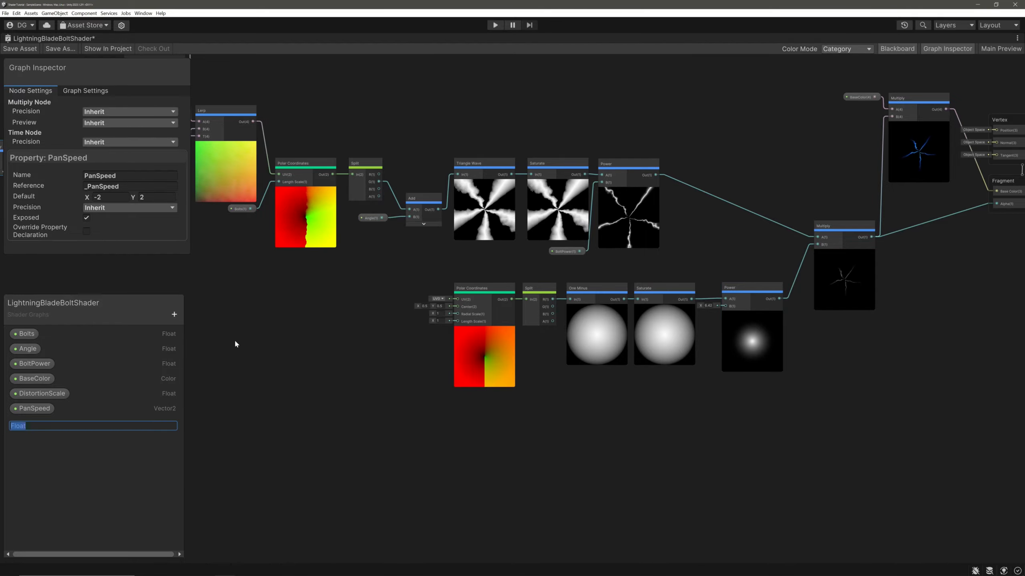
text(EdgeBlendSpeed)
key(Return)
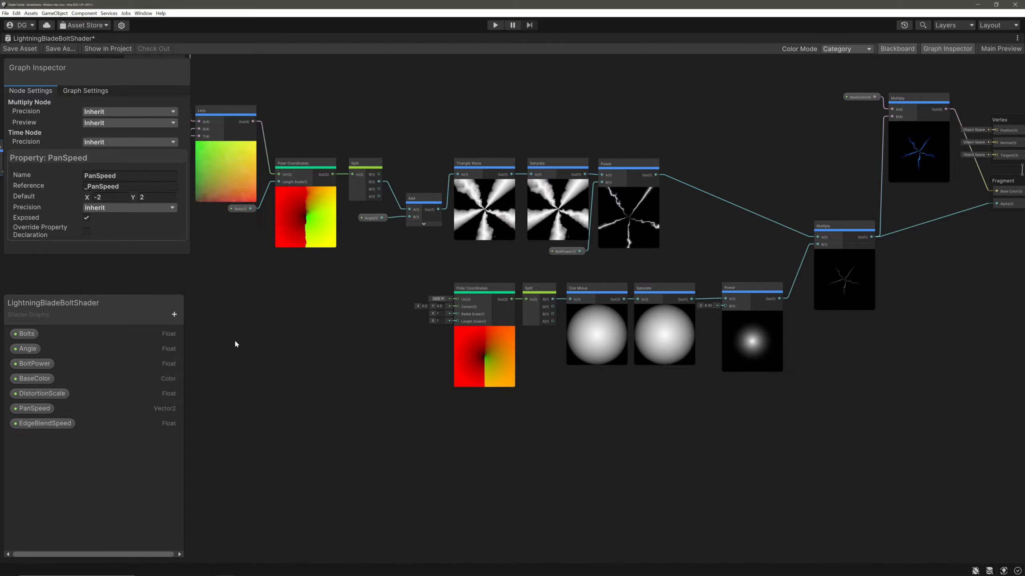
click(136, 147)
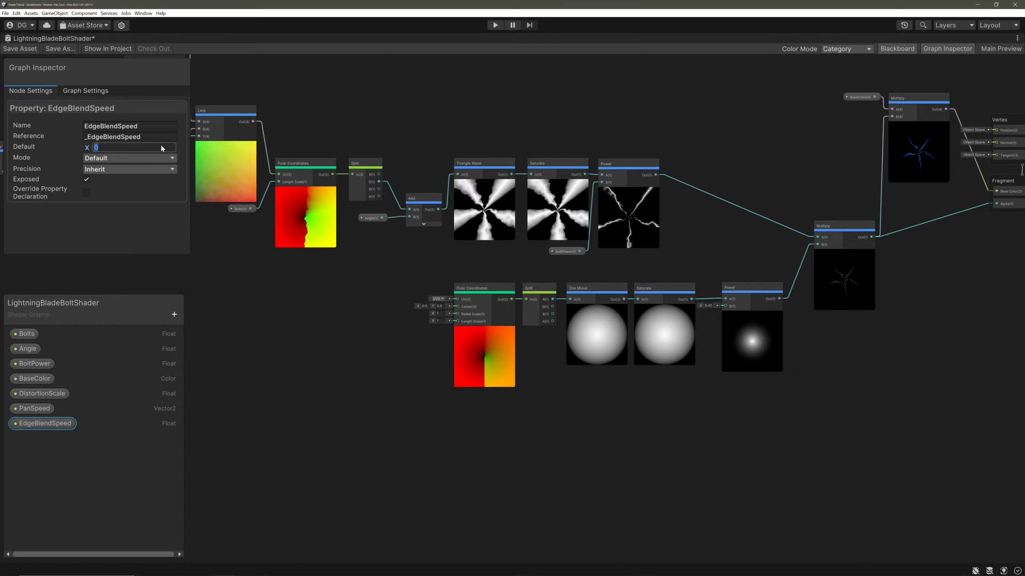
text(20)
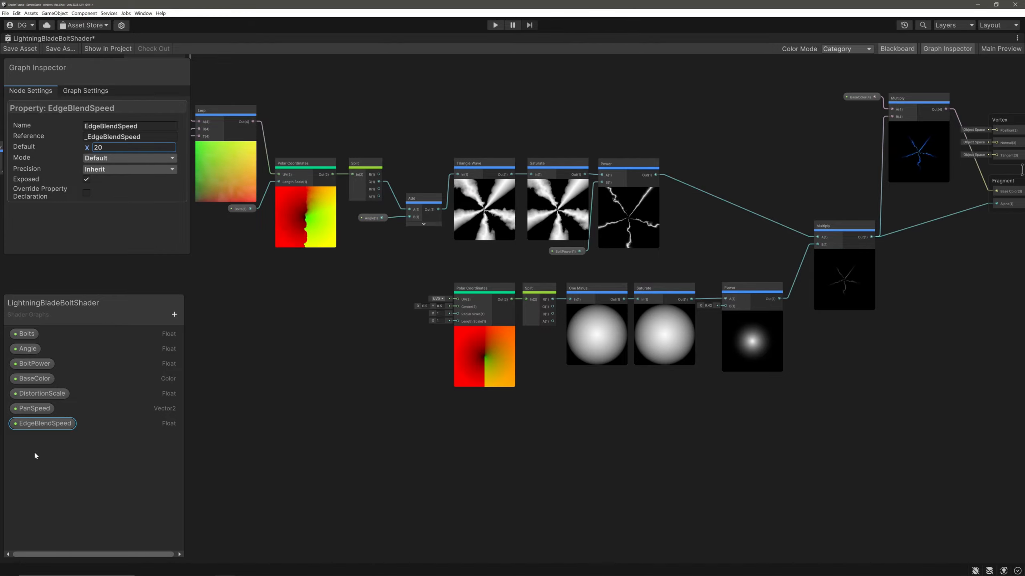
click(24, 429)
drag(501, 464, 417, 452)
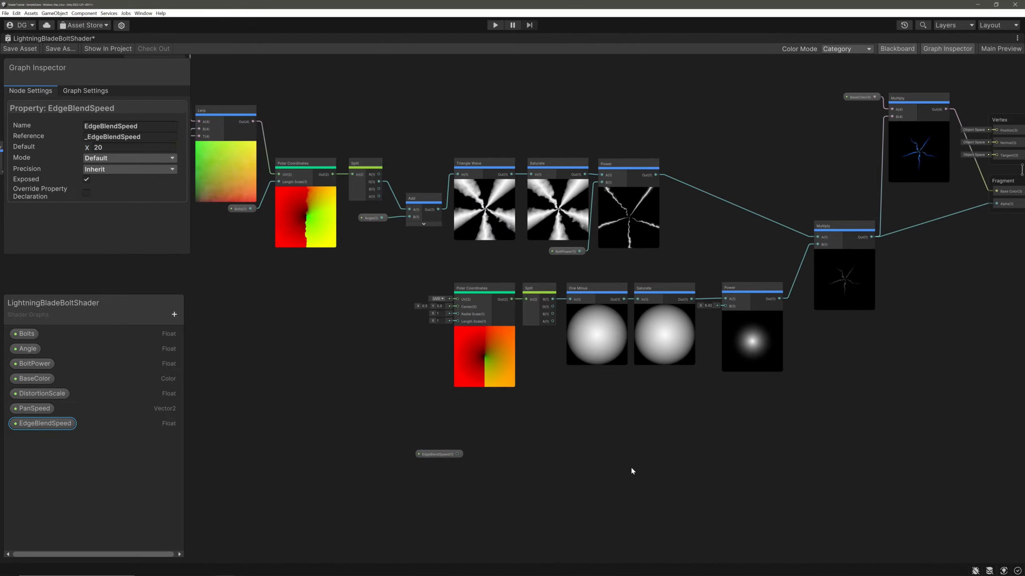
- Create a Vector2 property named EdgeMinMax with default 2, 5 and place it in the graph near EdgeBlendSpeed
click(174, 315)
click(219, 339)
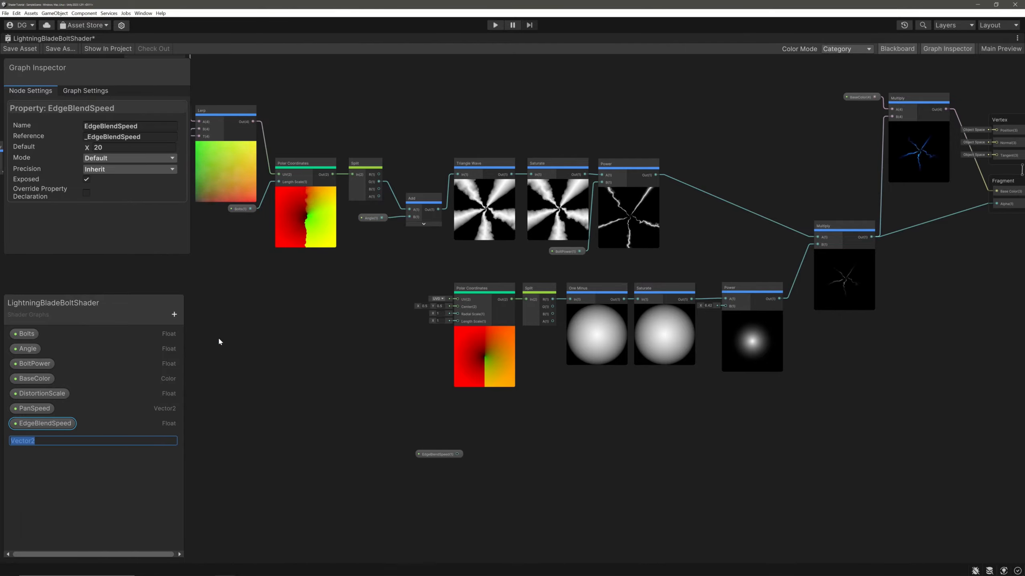
text(EdgeMin)
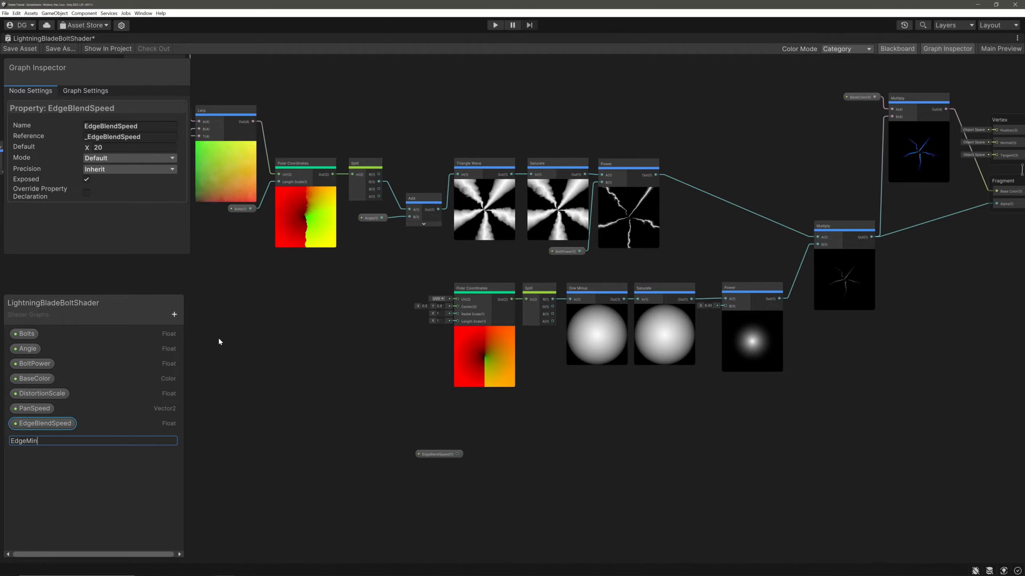
text(Max)
key(Return)
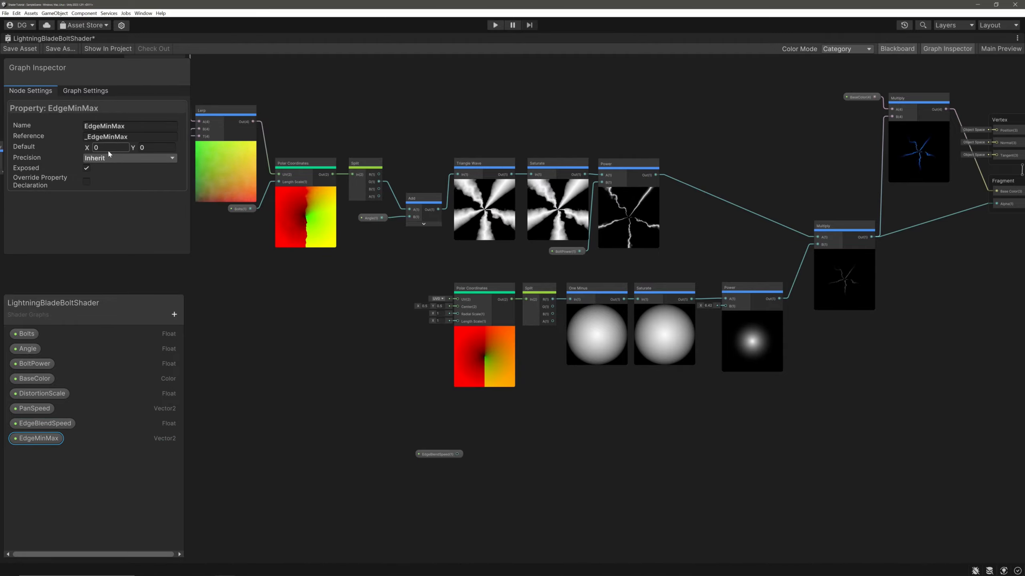
text(2)
key(Tab)
text(5)
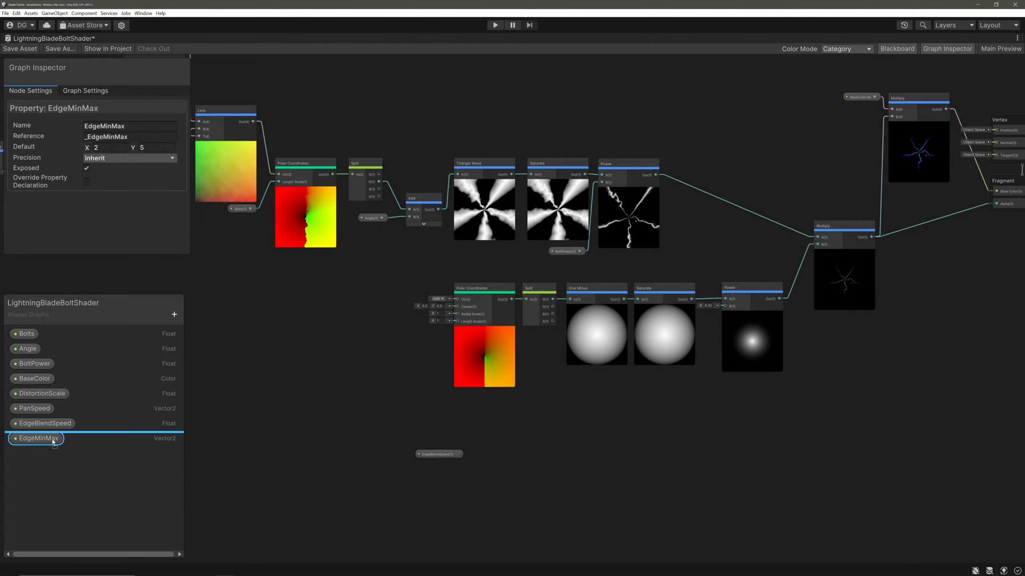
drag(53, 439, 545, 498)
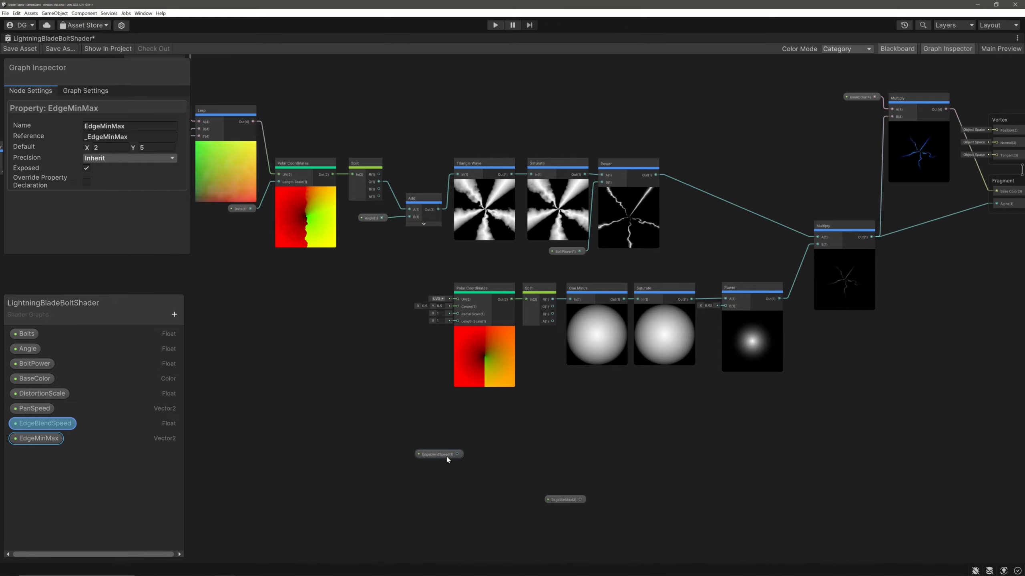
- Multiply the Time output by EdgeBlendSpeed in a new Multiply node below the radial falloff chain
middle_drag(432, 405, 612, 392)
scroll(606, 394, down, 3)
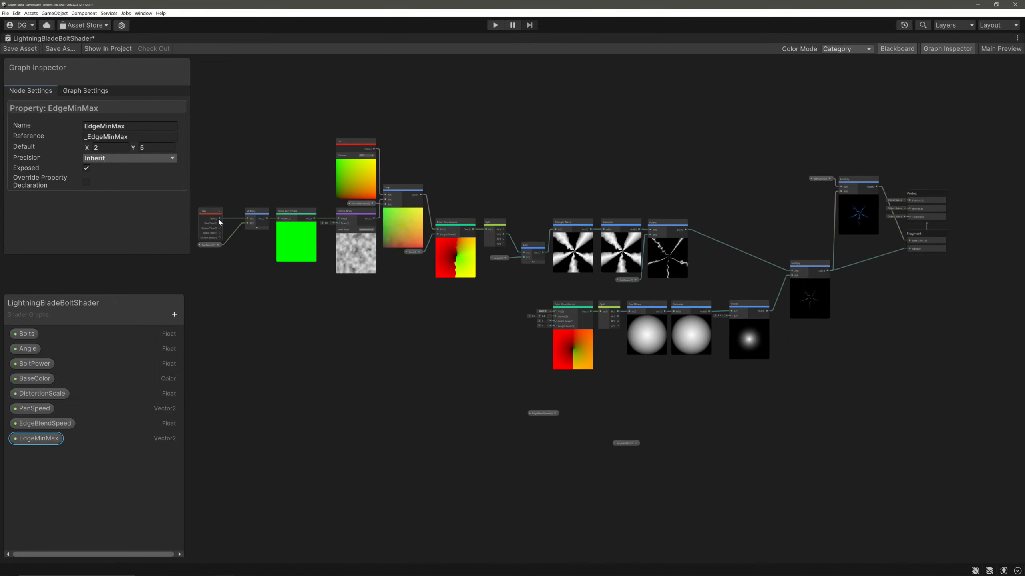
key(space)
text(mul)
key(Return)
scroll(536, 395, up, 6)
drag(581, 436, 725, 387)
- Feed the EdgeBlendSpeed Multiply output into a new Sine node
click(693, 431)
text(sine)
key(Return)
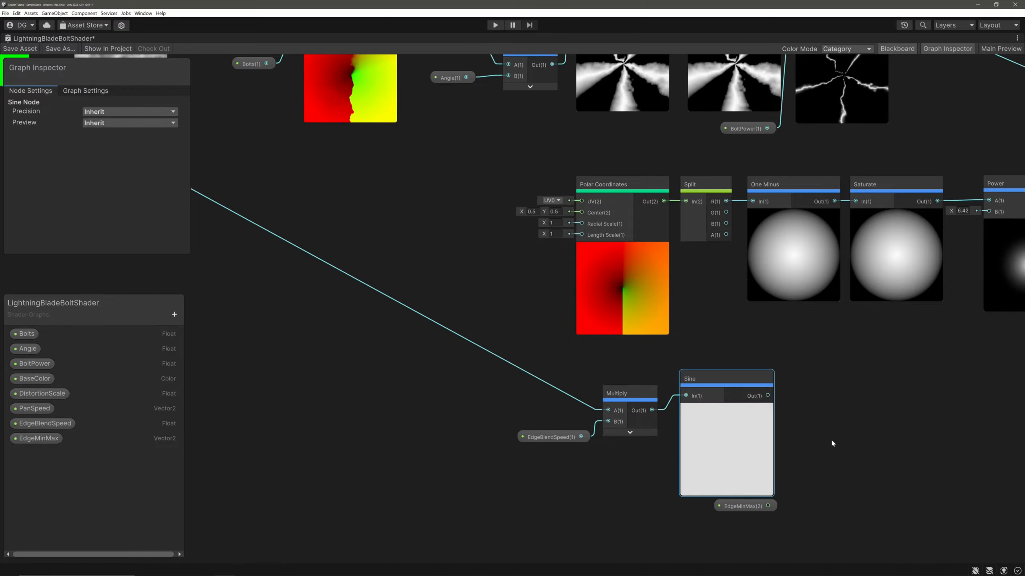
- Feed the Sine output into a new Remap node with an In Min Max of -1 to 1
drag(767, 396, 870, 392)
text(rem)
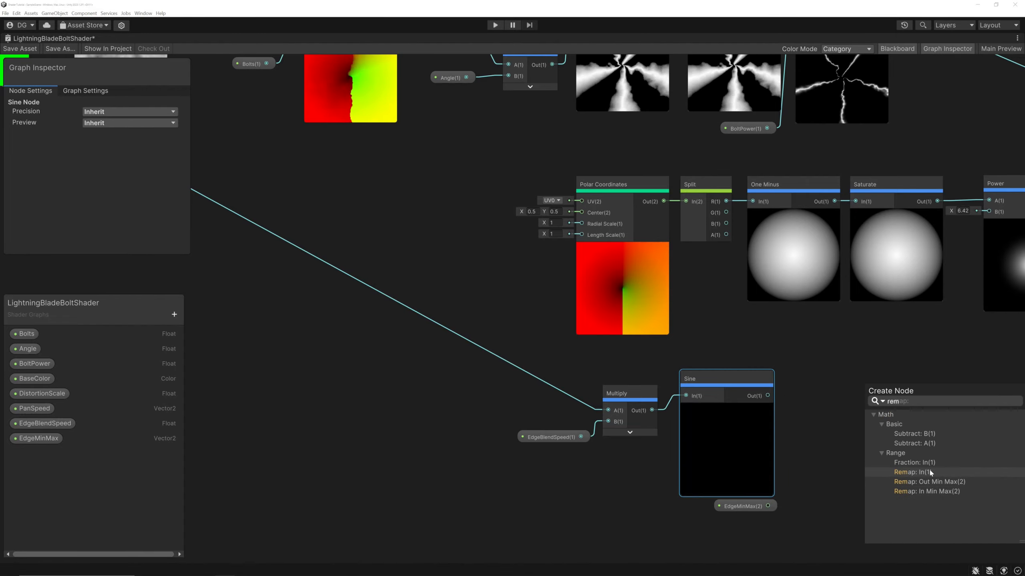
click(913, 471)
middle_drag(885, 373, 674, 323)
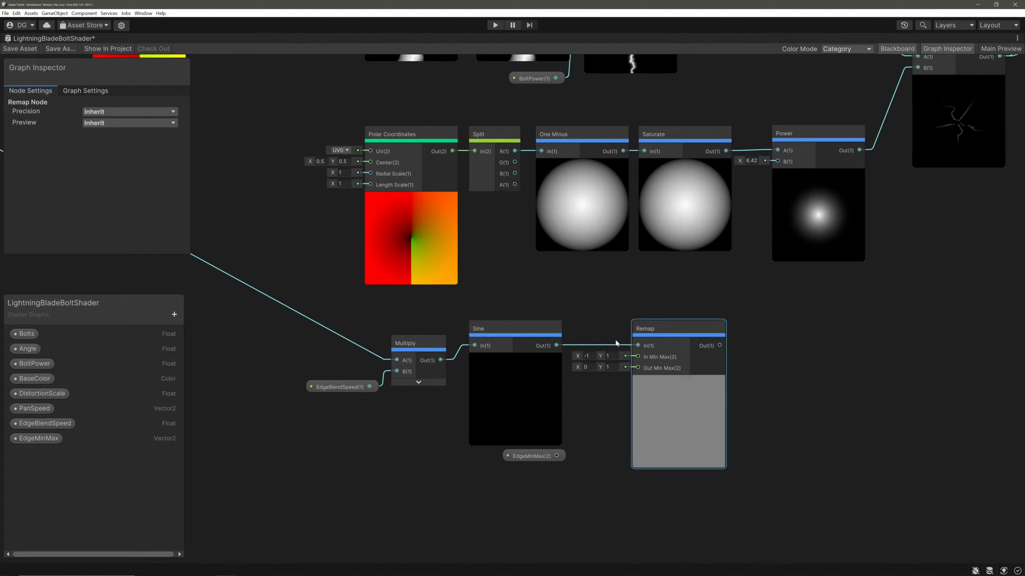
click(589, 357)
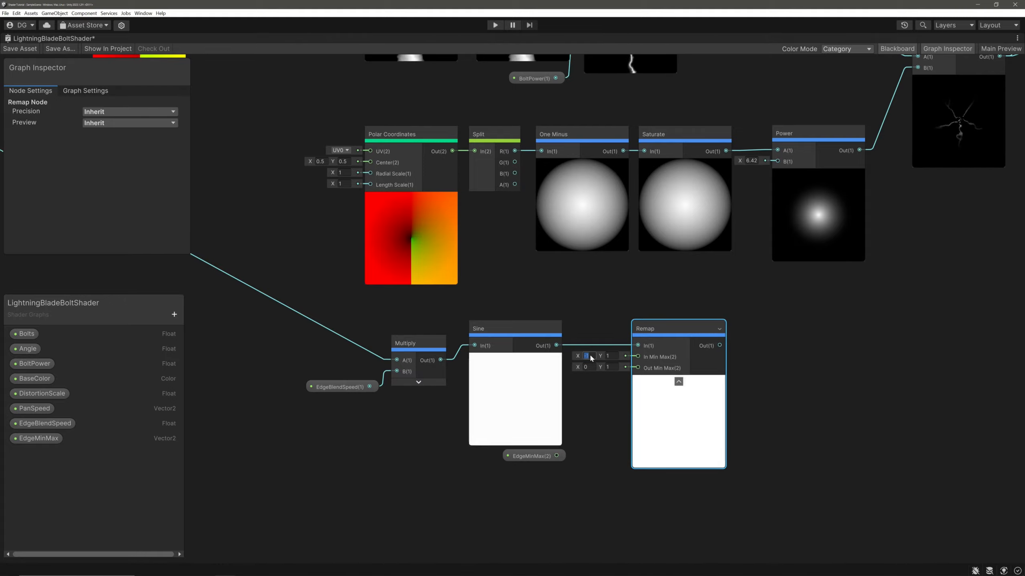
click(609, 355)
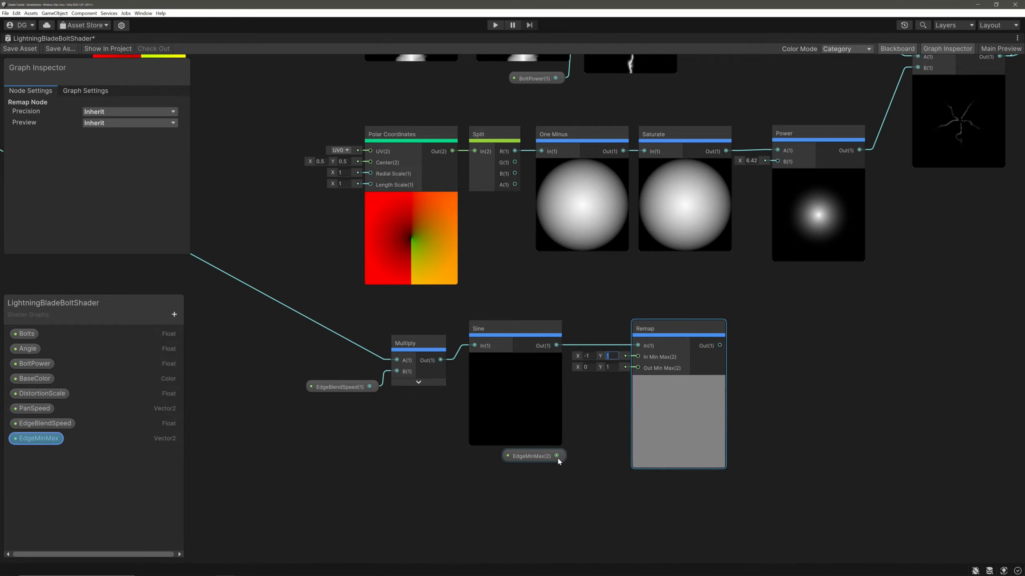
- Connect EdgeMinMax to the Remap's Out Min Max and route the Remap output into the radial falloff Power's B input
drag(557, 456, 639, 368)
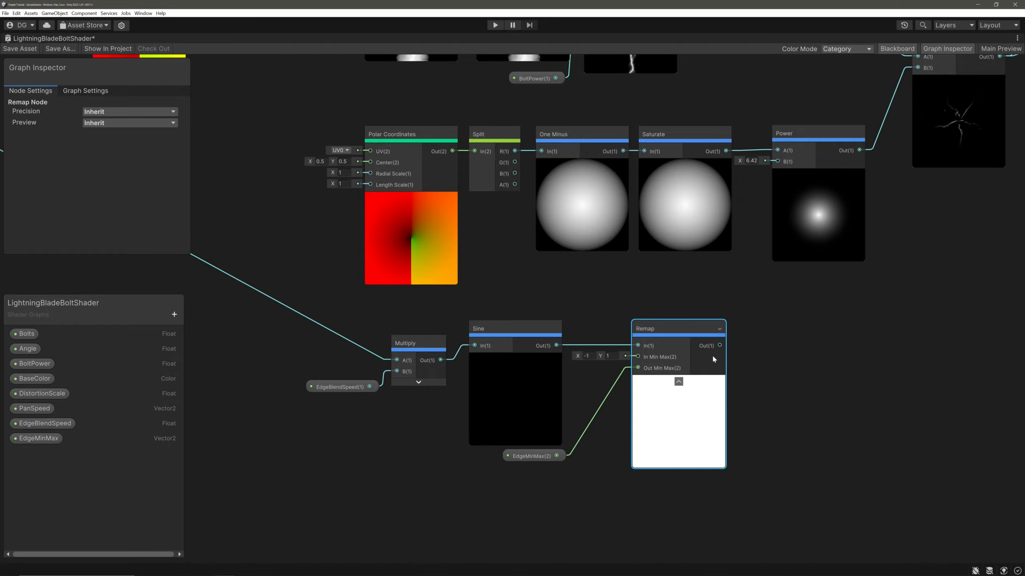
drag(767, 305, 778, 161)
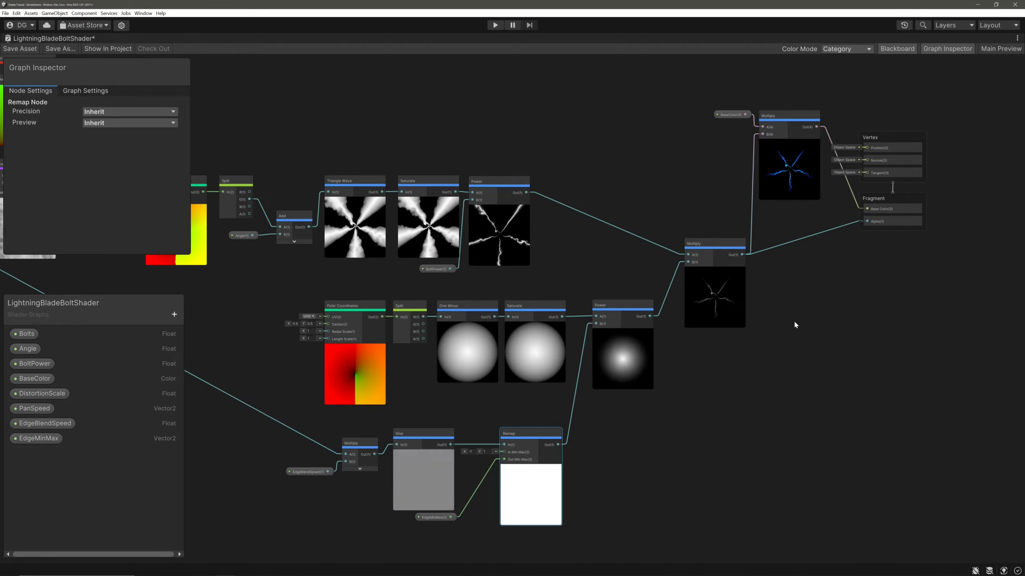
- Return to the scene and set BoltPower to 32.11 on the Lightning object's material
key(shift+space)
click(921, 425)
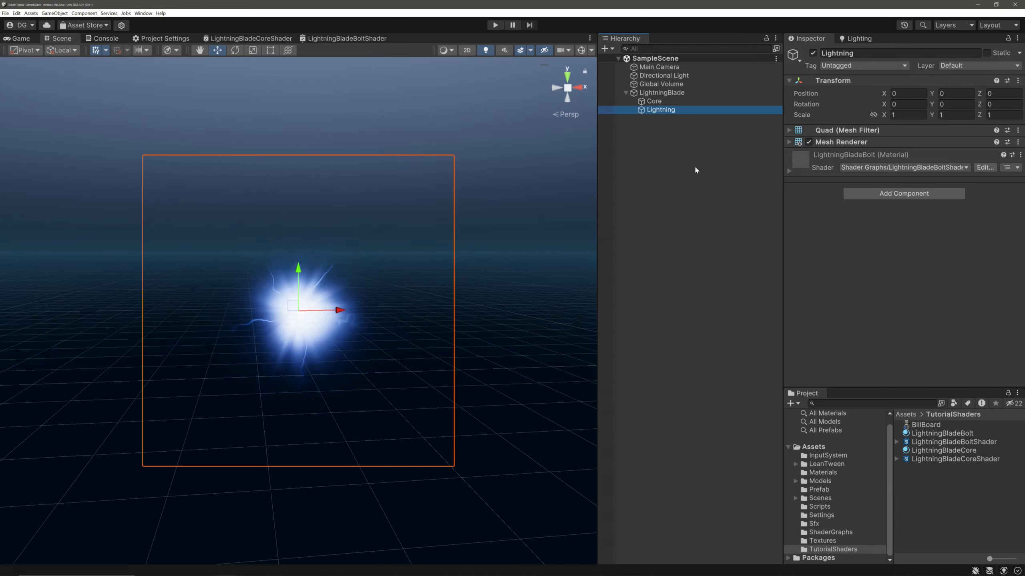
click(789, 171)
drag(865, 233, 903, 232)
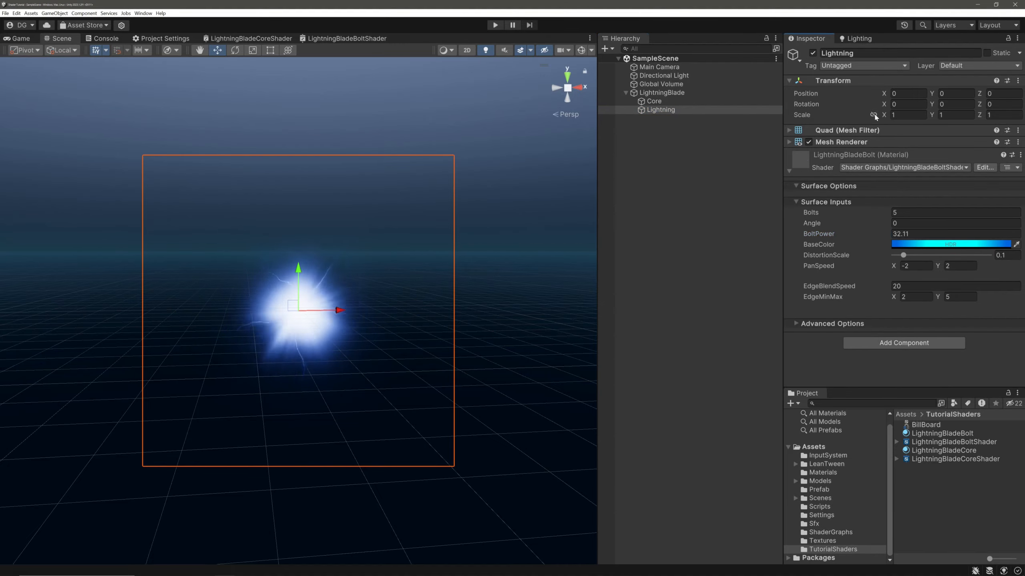
- Link the Lightning object's scale axes and scale it uniformly to 6.8
click(874, 114)
drag(884, 115, 997, 116)
scroll(414, 245, down, 10)
middle_drag(414, 244, 443, 214)
- Link the Core object's scale axes and scale it uniformly to 1.85
click(655, 102)
click(873, 115)
drag(884, 115, 902, 116)
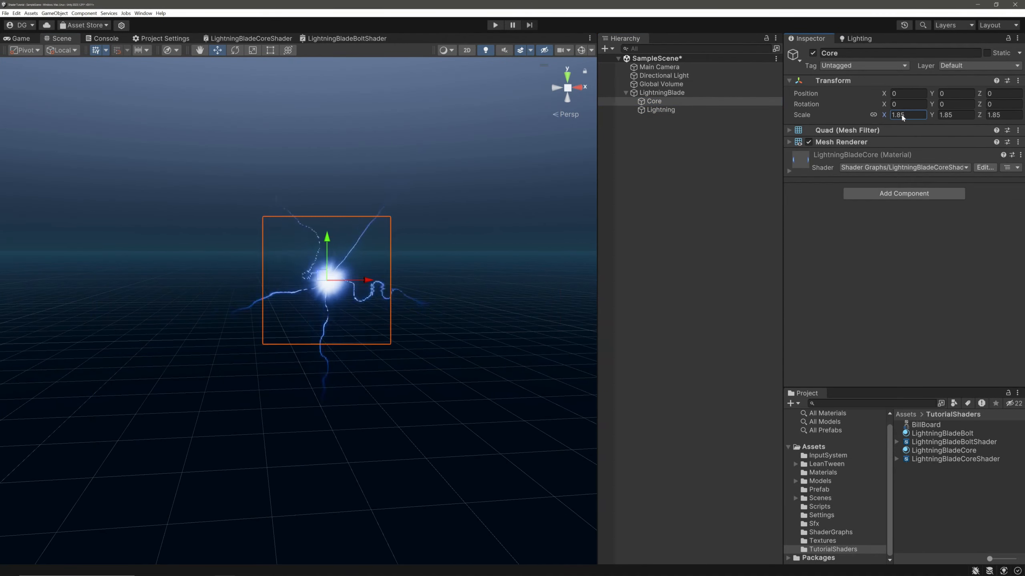
- Set the Lightning material's DistortionScale to 0.072, PanSpeed to -1.43, 0.01 and EdgeBlendSpeed to 60
click(672, 110)
mouse_move(903, 256)
mouse_down()
mouse_move(899, 266)
mouse_move(16, 266)
mouse_move(921, 265)
mouse_up()
click(927, 286)
text(60)
key(Tab)
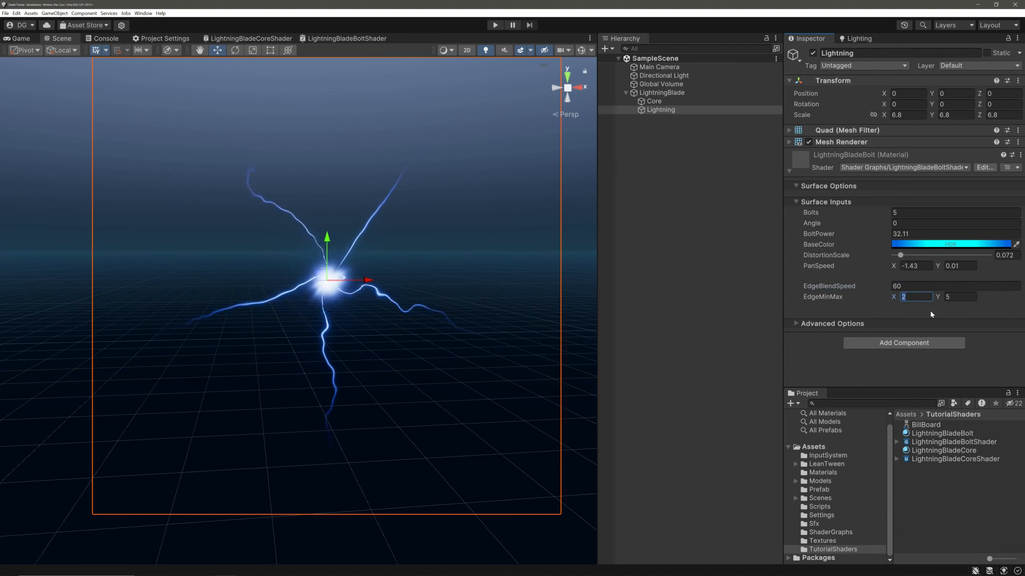
- Set the Core material's DistortionScale to 0.089 and CorePower to 2.22, and scale the Core uniformly to 2.7
click(654, 101)
click(908, 217)
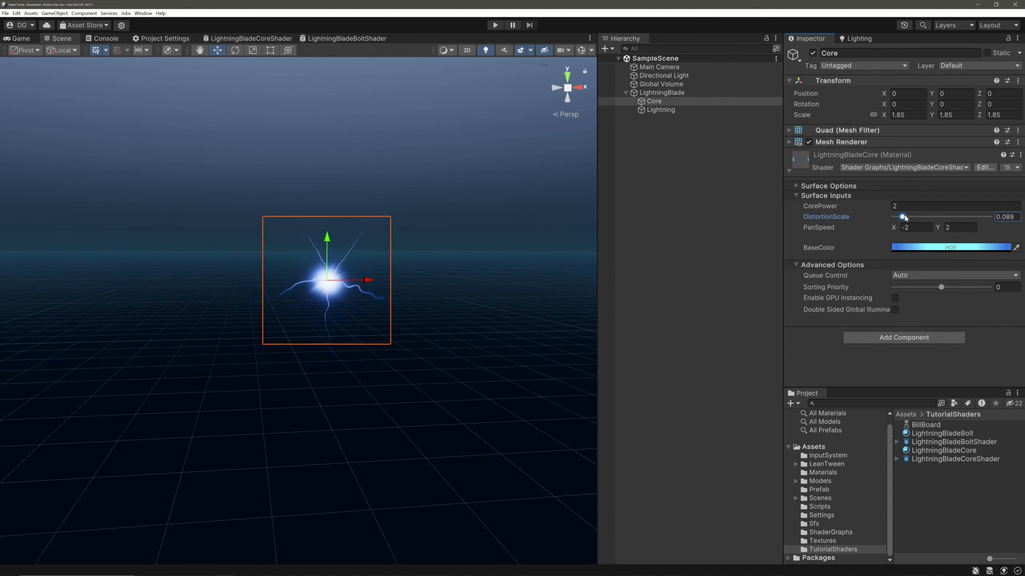
drag(856, 206, 864, 206)
drag(884, 115, 895, 116)
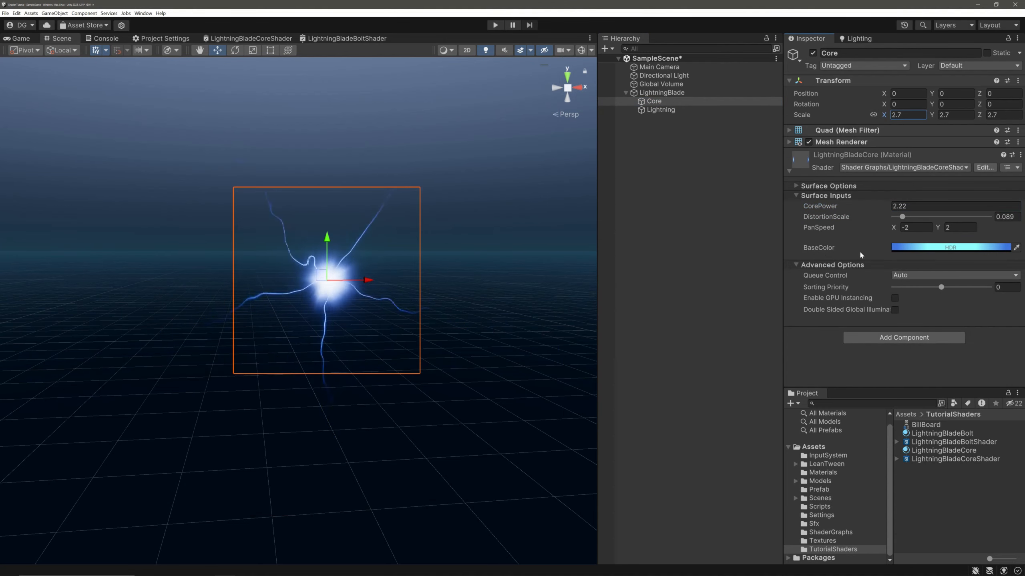
- Raise the HDR intensity of the Core material's BaseColor by one stop
click(912, 247)
click(981, 488)
- Raise the HDR intensity of the Lightning material's BaseColor to 8.4169
click(687, 111)
click(916, 245)
click(983, 487)
click(983, 488)
click(983, 488)
click(982, 487)
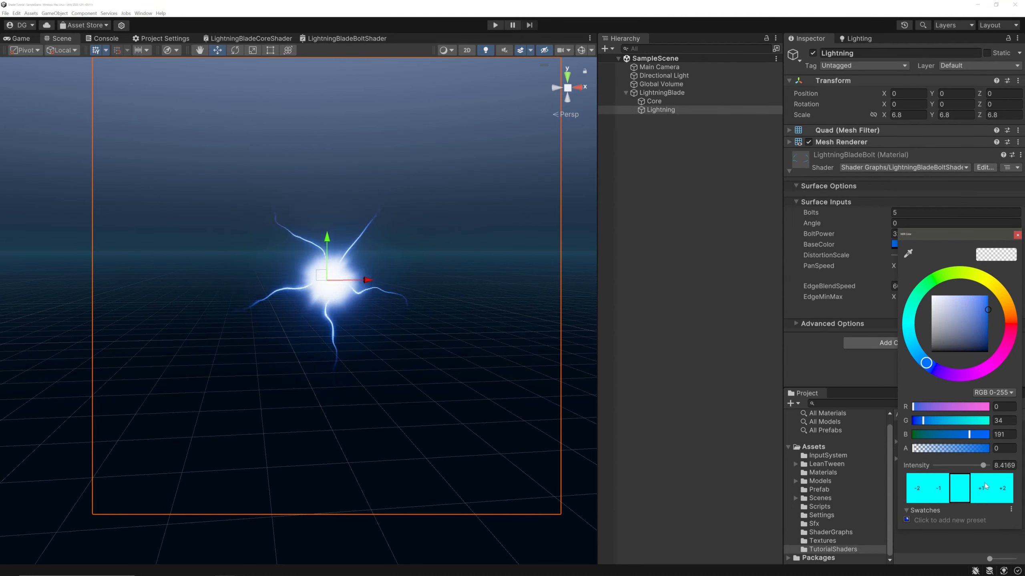
- Close the color picker and set the Lightning material's Bolts to 6.11
click(708, 116)
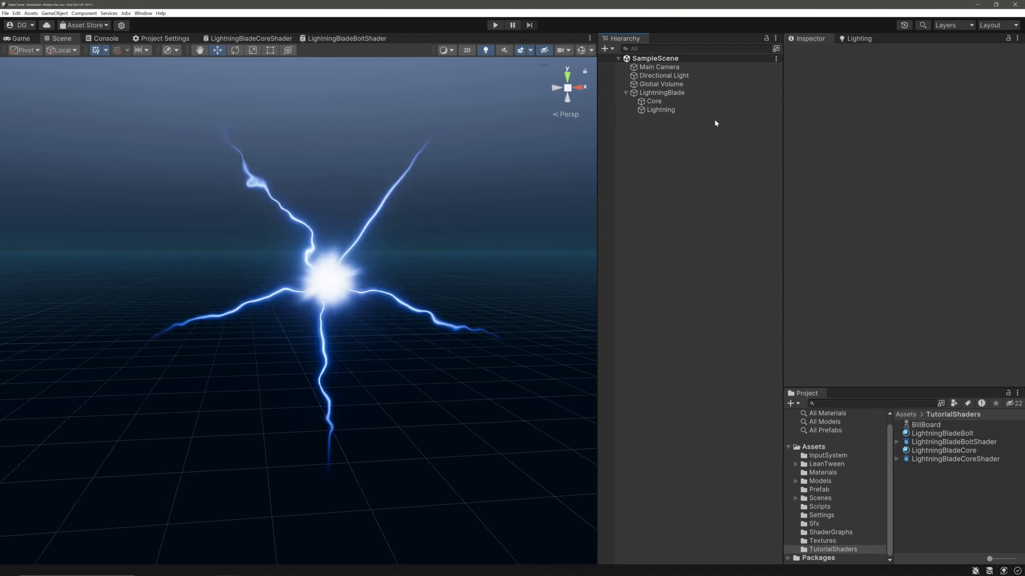
click(713, 110)
click(904, 211)
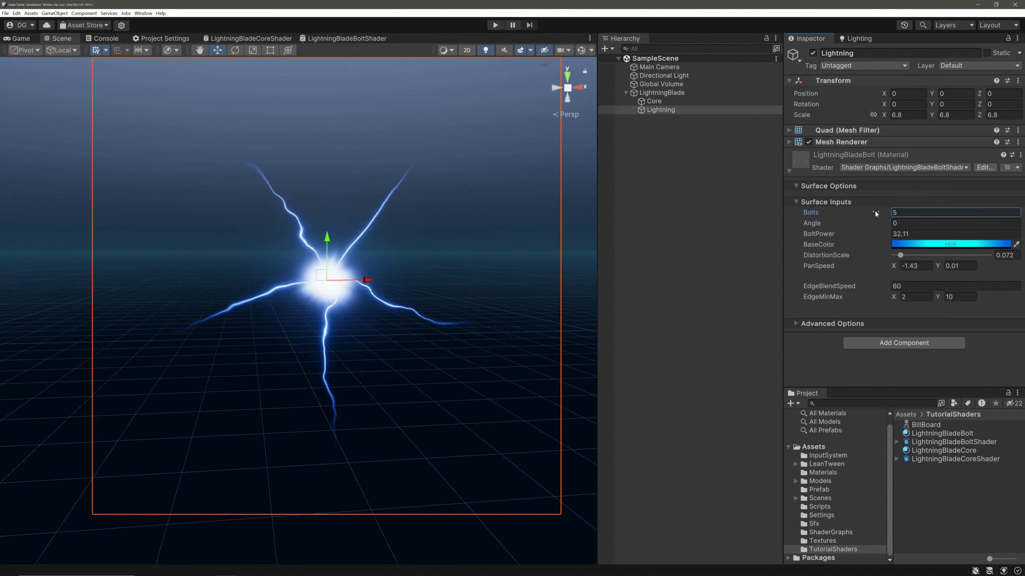
mouse_move(876, 212)
mouse_down()
mouse_move(911, 212)
mouse_move(883, 211)
mouse_up()
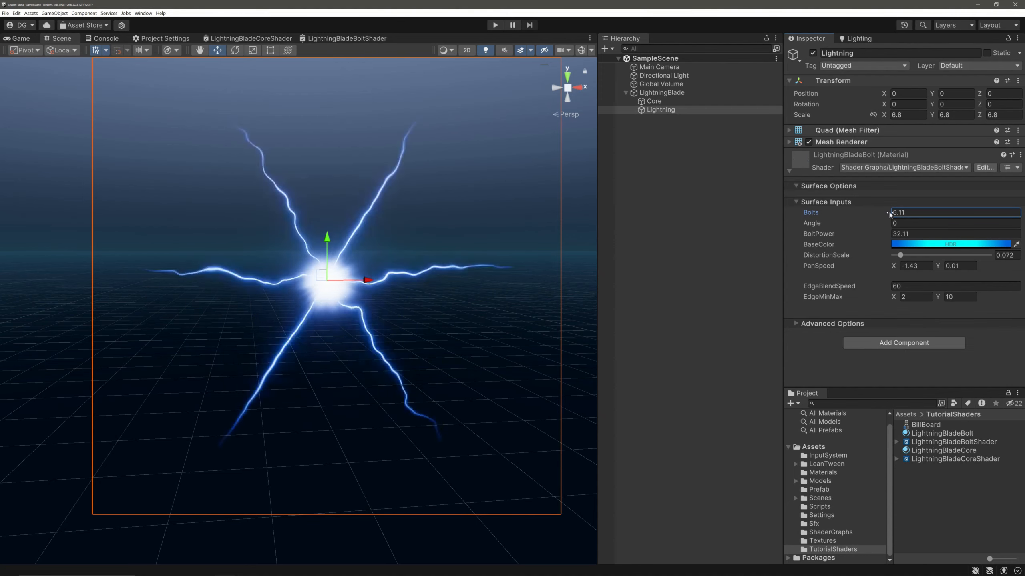
- Create a C# script named LightningBoltSettings in the Scripts folder and attach it to the Lightning object
click(819, 507)
right_click(949, 522)
mouse_move(928, 321)
click(855, 187)
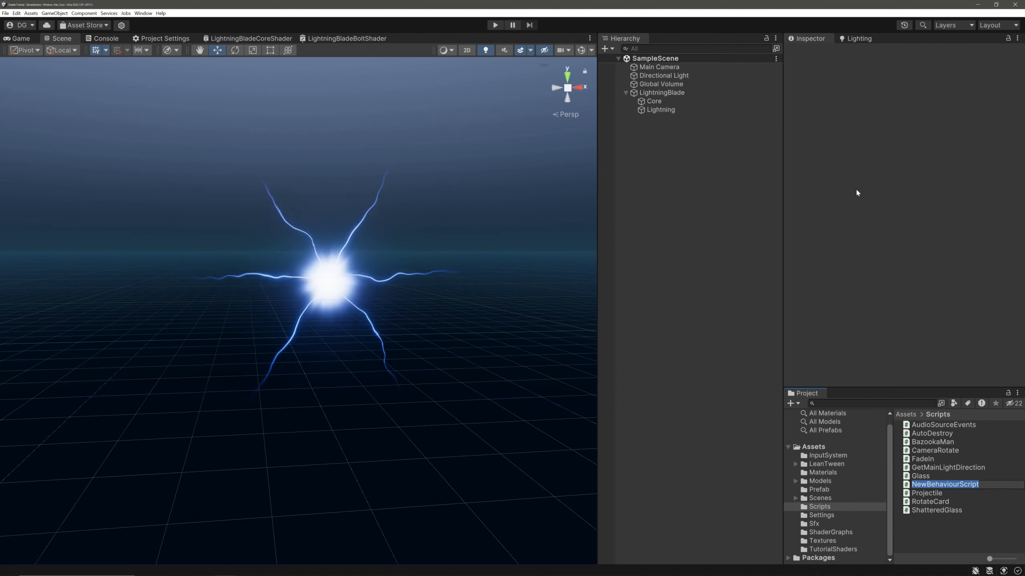
text(LightningBoltSettings)
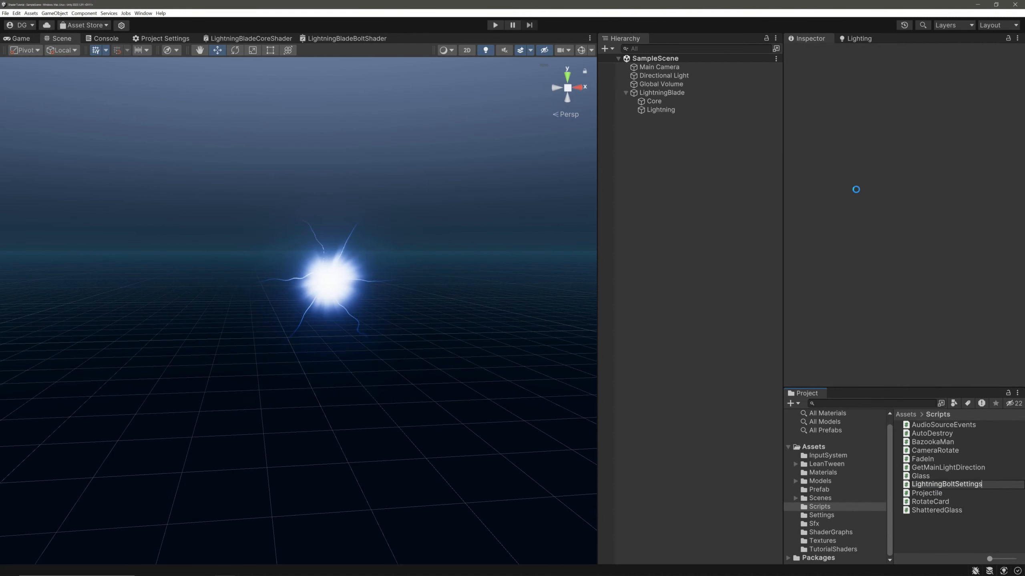
key(Return)
click(699, 110)
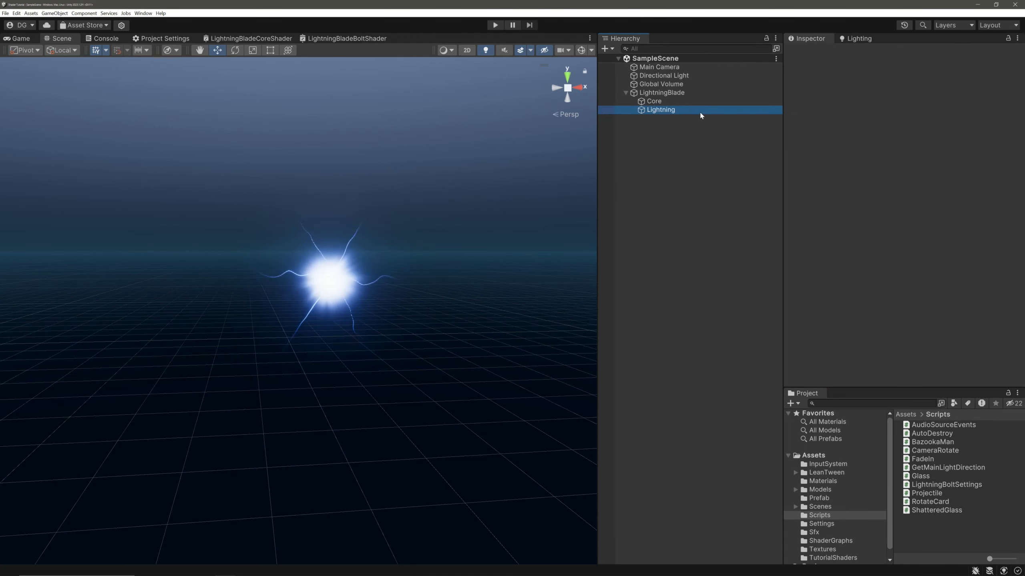
drag(944, 484, 850, 356)
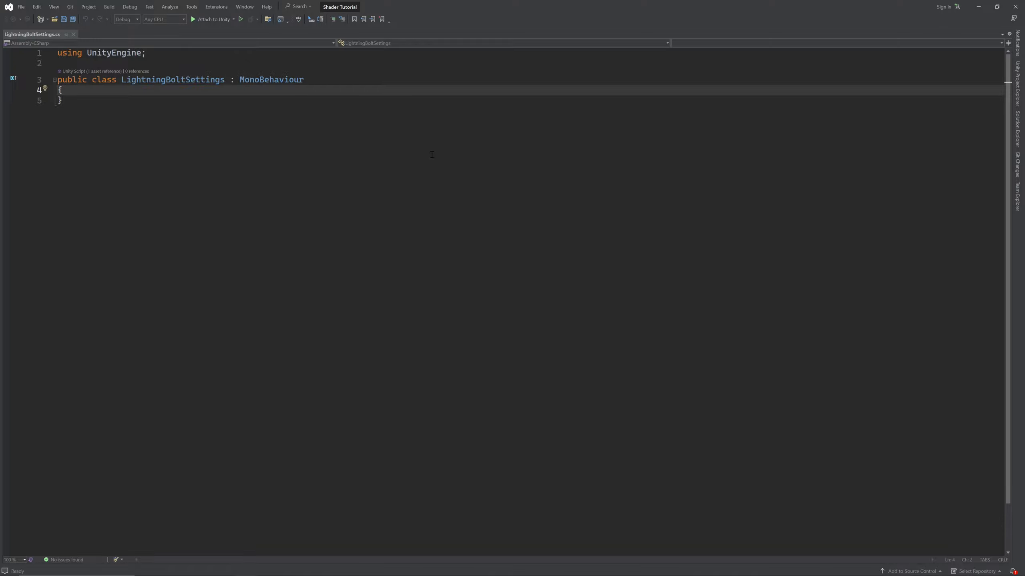
- In Visual Studio, declare two serialized private int fields in the LightningBoltSettings class: minBolts = 3 and maxBolts = 7
key(Return)
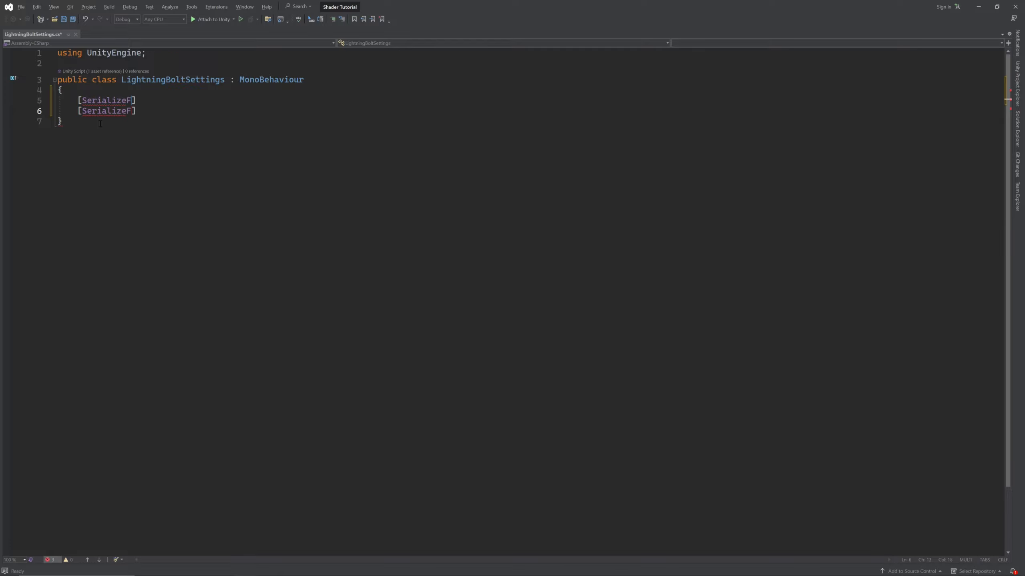
text(ield] private int minBolts)
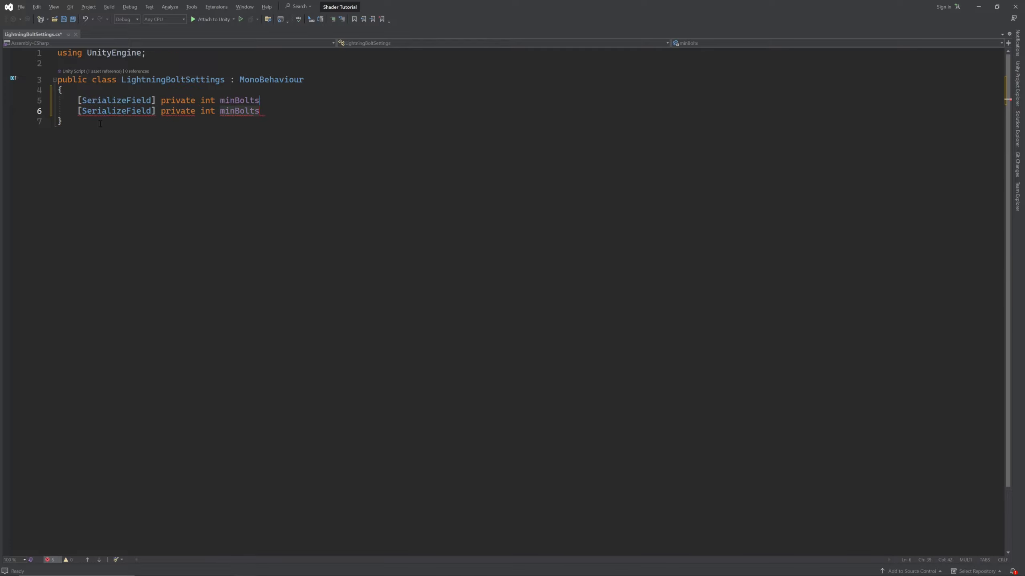
text( = 3;)
key(shift+Left)
text(7)
key(Left)
key(Left)
key(Left)
key(Left)
key(Left)
key(BackSpace)
key(Delete)
text(ax)
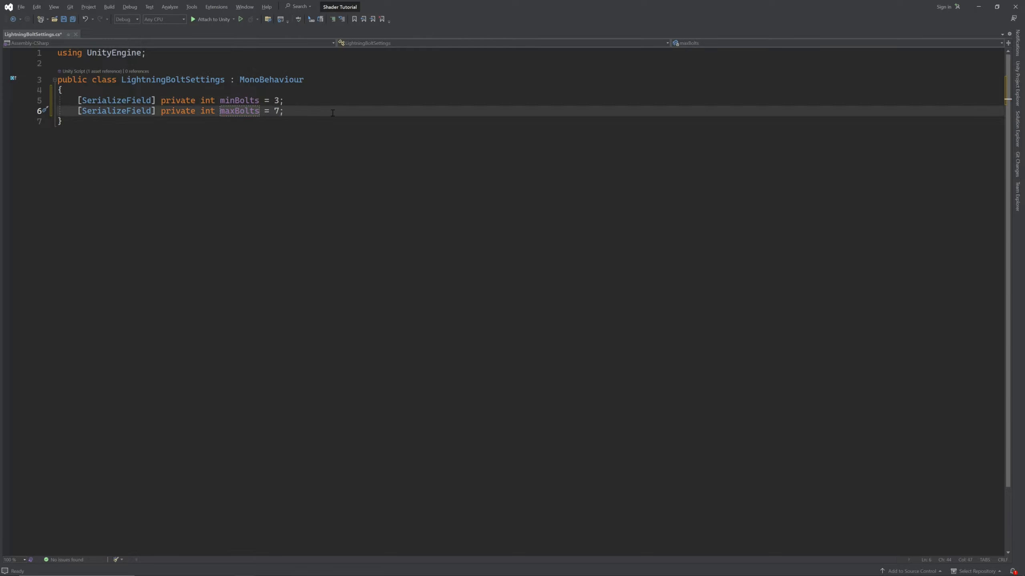
- Add a serialized private float field changeDuration = 0.1f below maxBolts and save the script
key(Return)
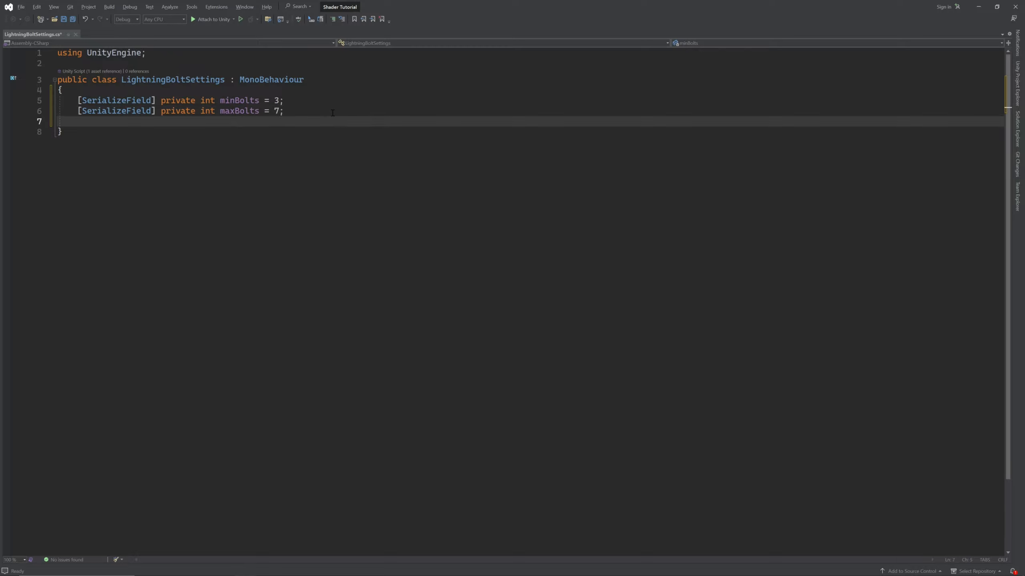
text([SerializeField] private float chang)
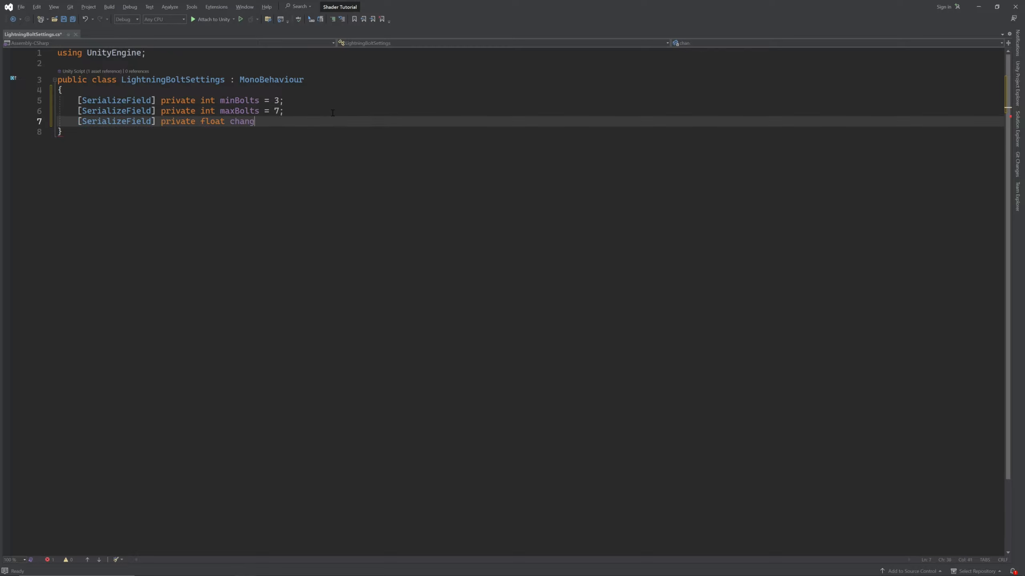
text(  \)
text(0.1f;)
key(ctrl+s)
- Begin another SerializeField declaration below changeDuration, separated by a blank line
key(Return)
key(Return)
text([SerializeField] p)
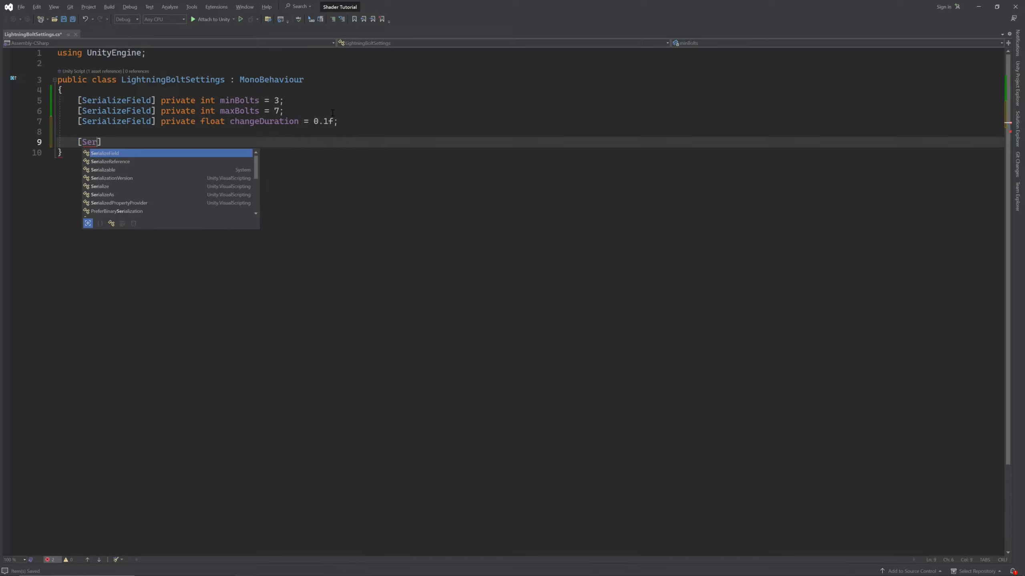